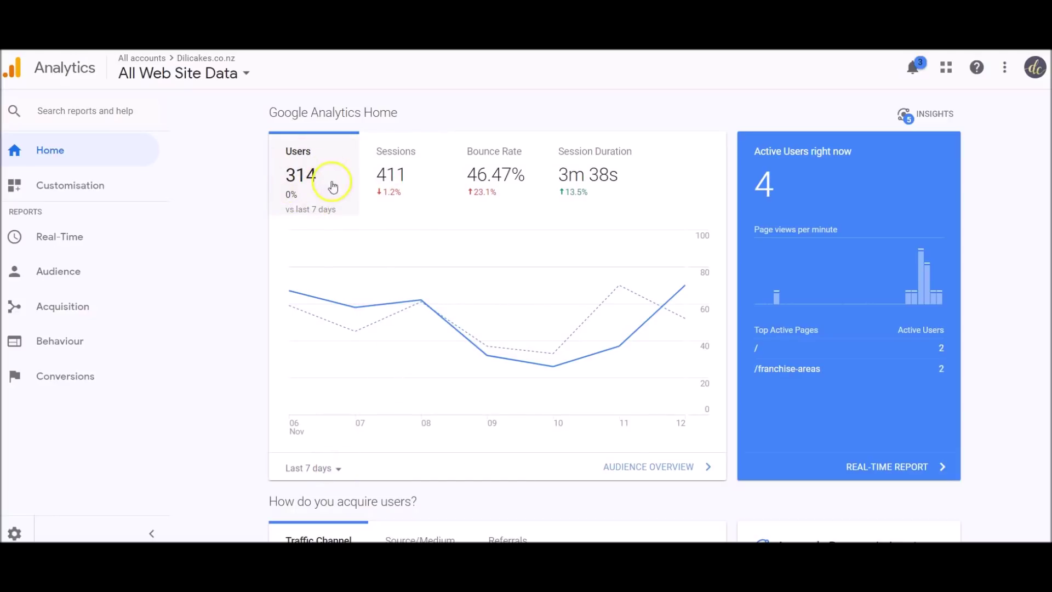
Look over the home chart's preset date ranges and close the list without changing it.
{"action": "mouse_move", "coordinate": [327, 288]}
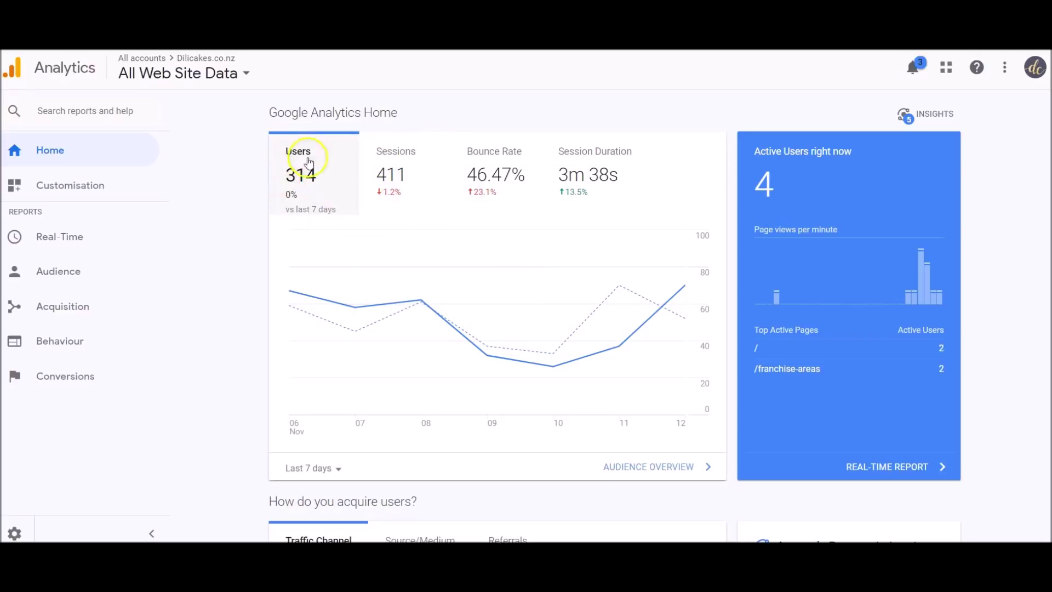
{"action": "mouse_move", "coordinate": [340, 319]}
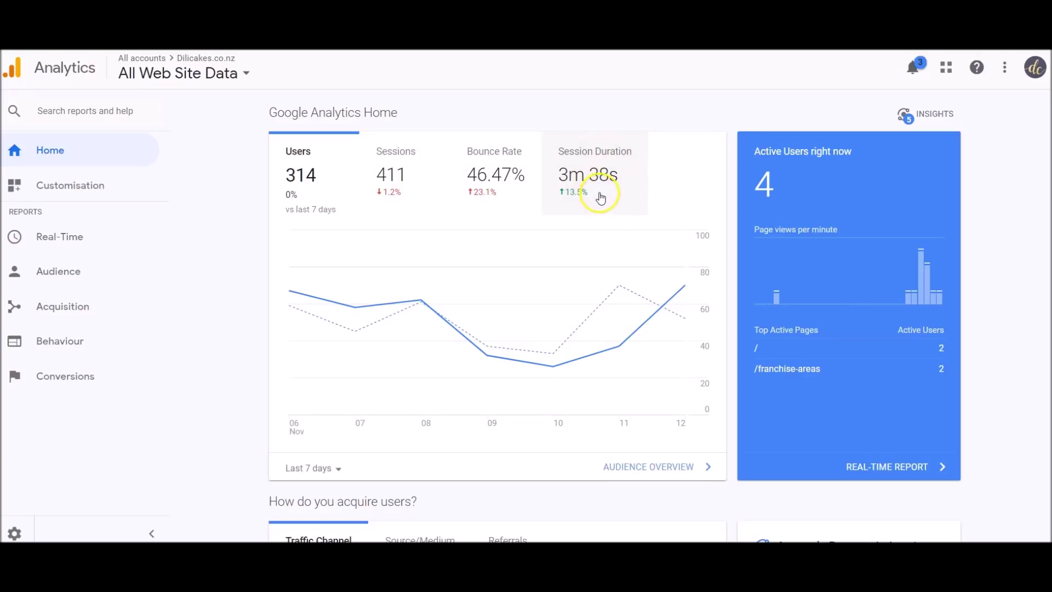
{"action": "left_click", "coordinate": [336, 468]}
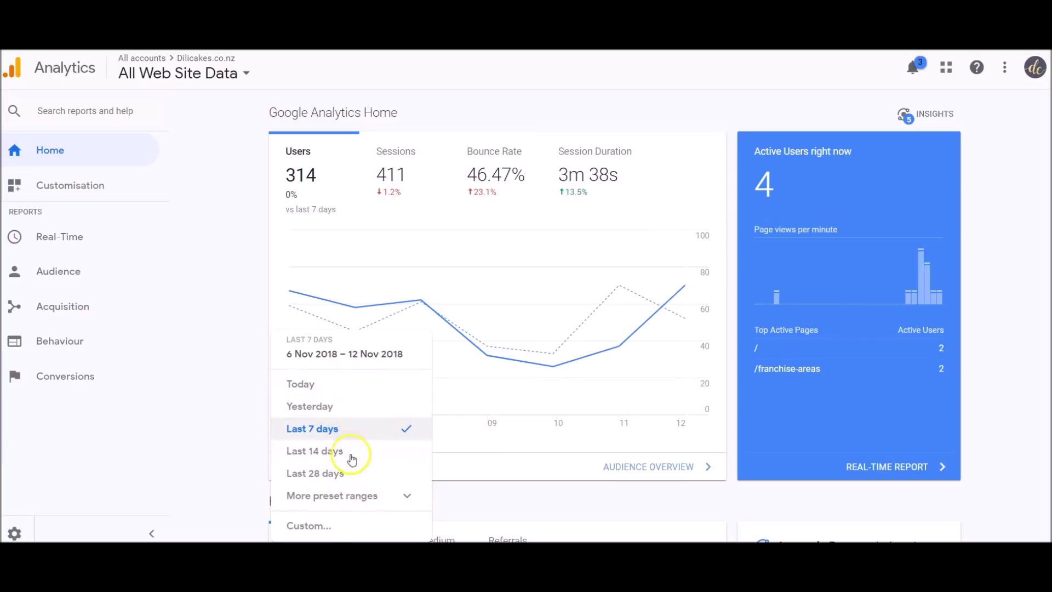
{"action": "left_click", "coordinate": [200, 328]}
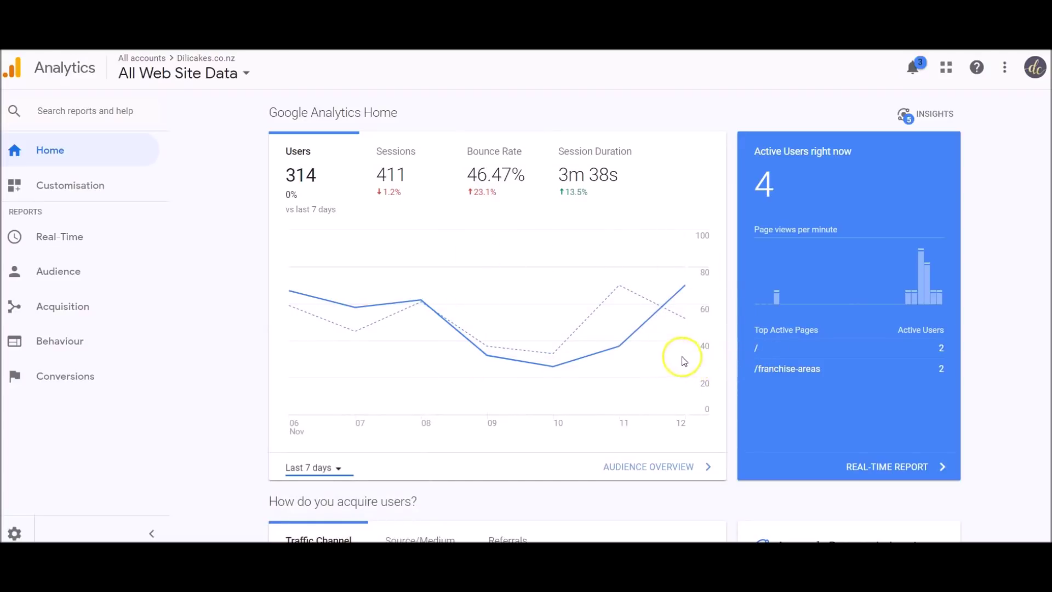
Open the Demographics Overview report under Audience > Demographics.
{"action": "left_click", "coordinate": [83, 282]}
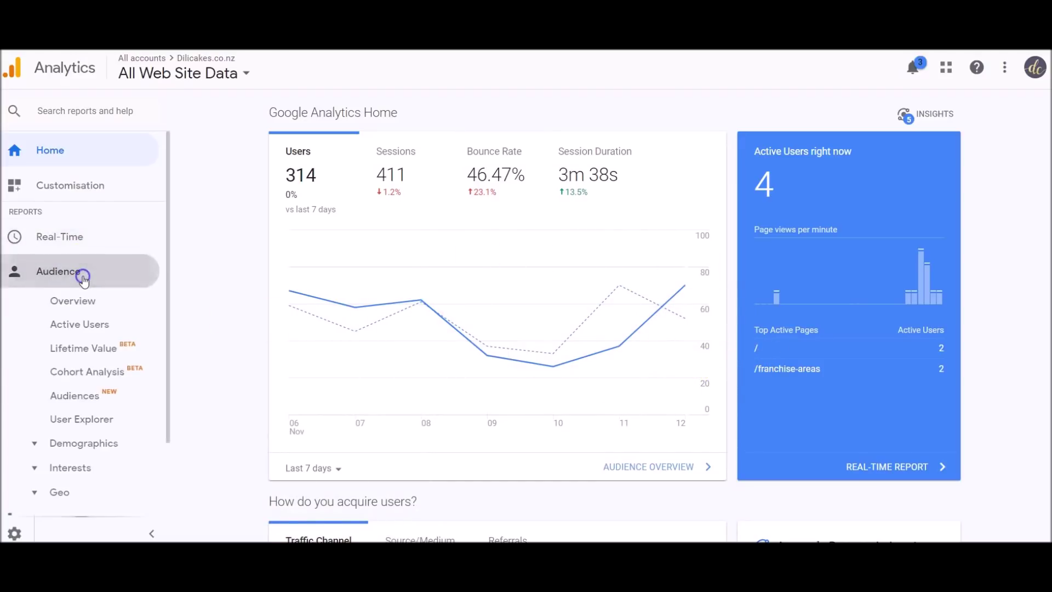
{"action": "scroll", "coordinate": [84, 277], "scroll_direction": "down", "scroll_amount": 1}
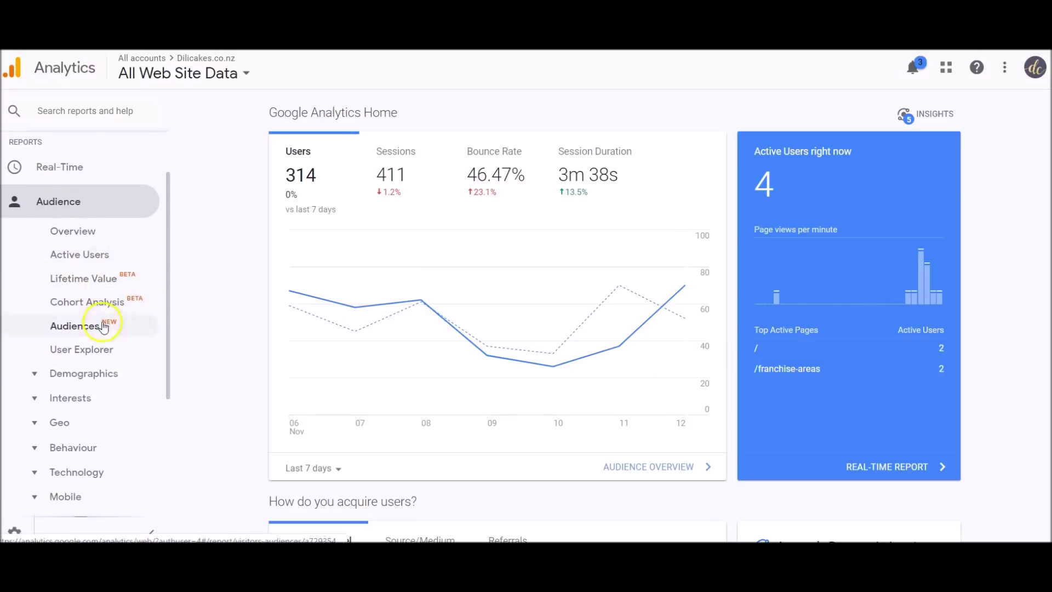
{"action": "left_click", "coordinate": [109, 377]}
{"action": "scroll", "coordinate": [111, 381], "scroll_direction": "down", "scroll_amount": 1}
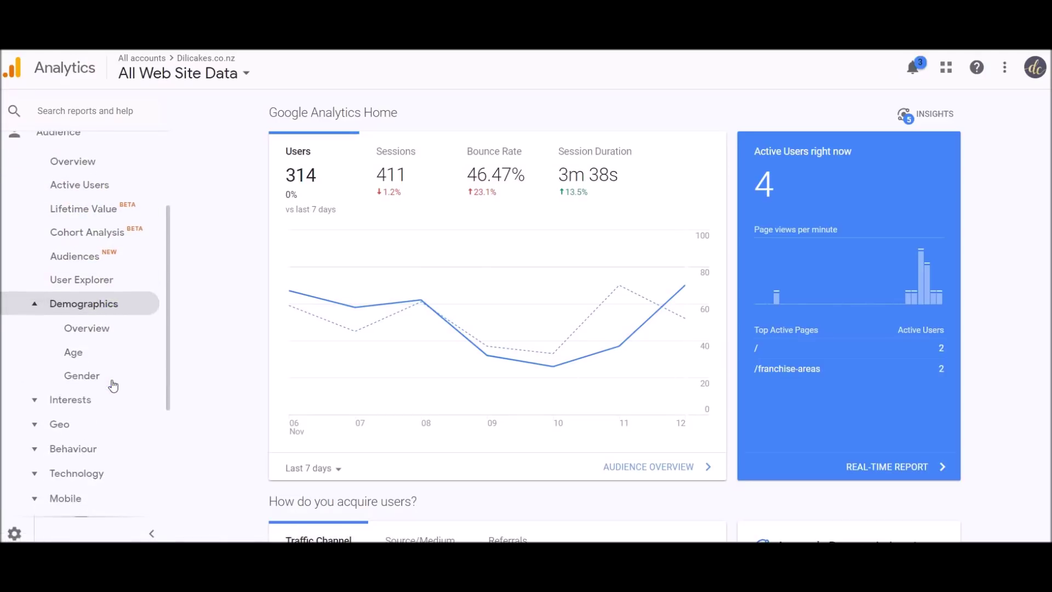
{"action": "left_click", "coordinate": [102, 332]}
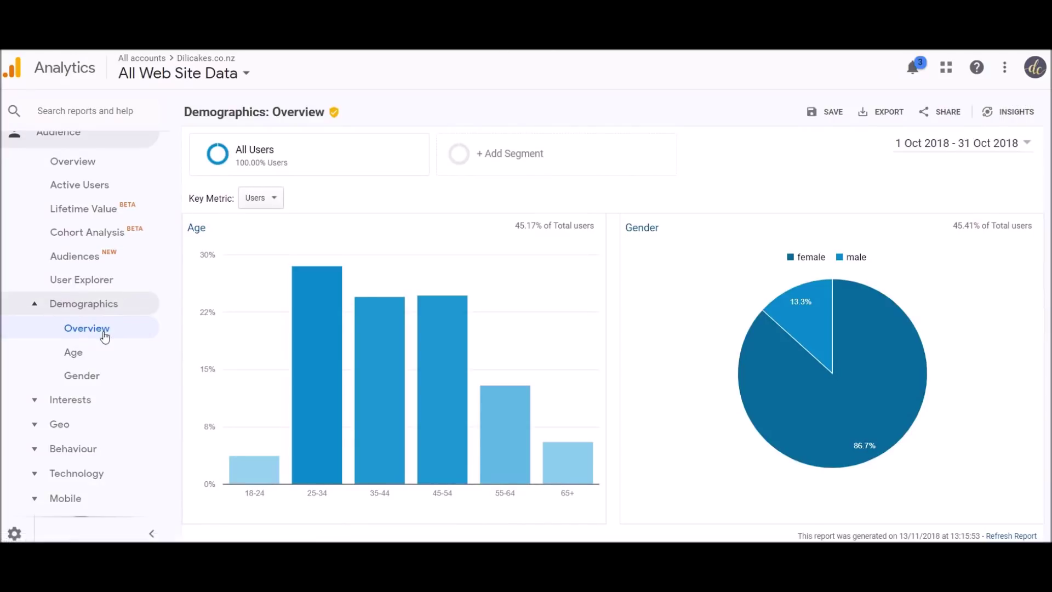
{"action": "scroll", "coordinate": [356, 268], "scroll_direction": "down", "scroll_amount": 1}
{"action": "scroll", "coordinate": [362, 269], "scroll_direction": "up", "scroll_amount": 1}
Set the report's date range to 1 Sep 2018 – 13 Nov 2018.
{"action": "left_click", "coordinate": [958, 153]}
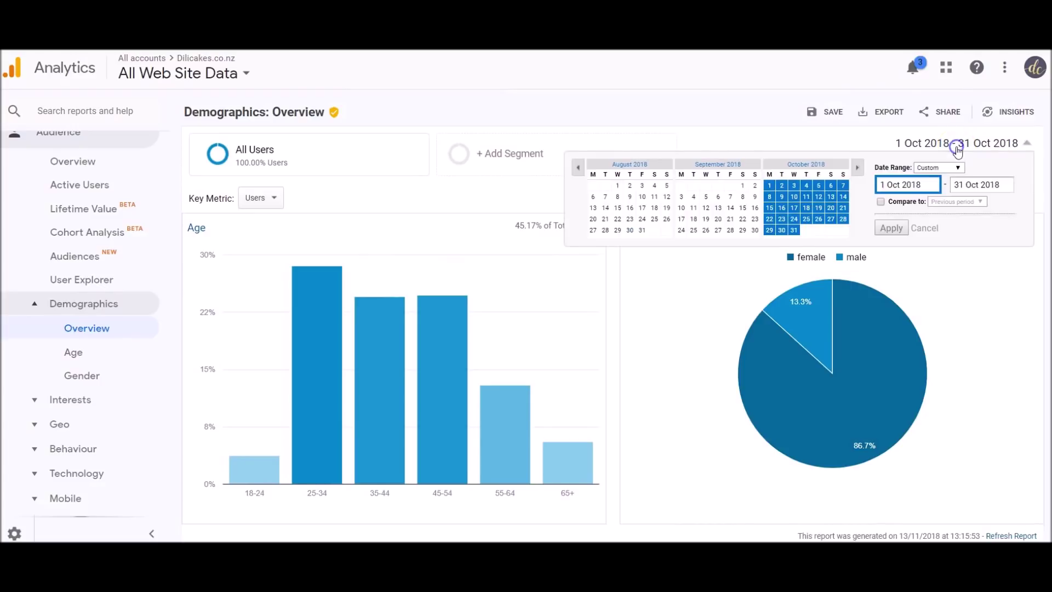
{"action": "left_click", "coordinate": [739, 187]}
{"action": "left_click", "coordinate": [856, 167]}
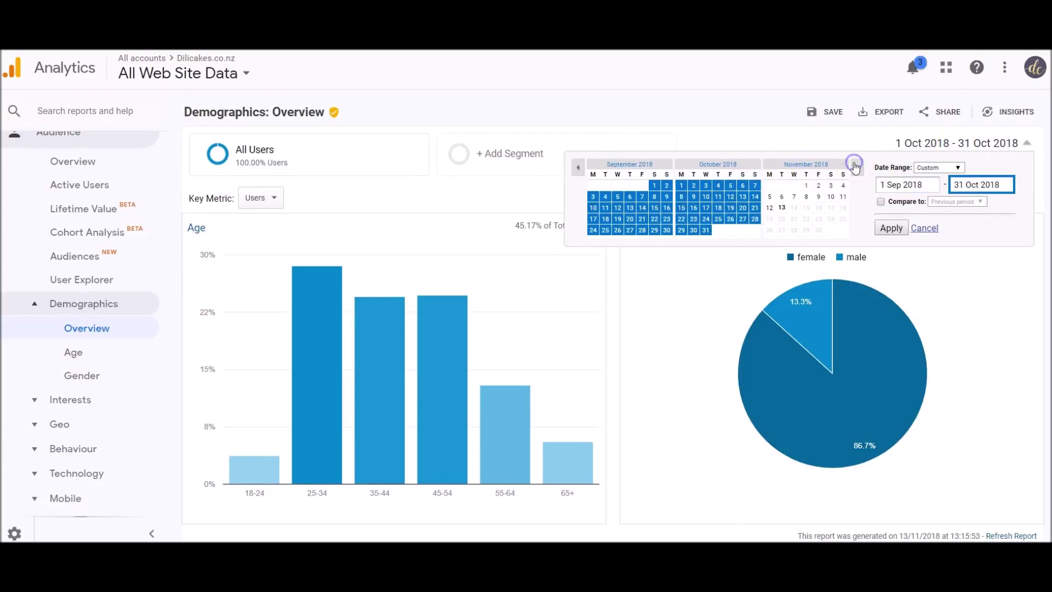
{"action": "left_click", "coordinate": [783, 211]}
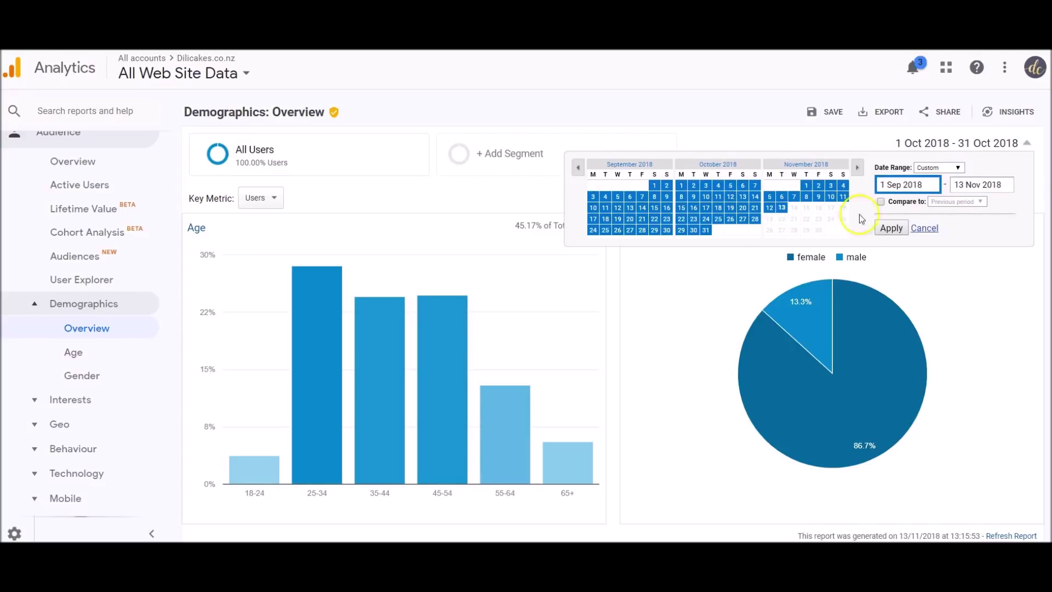
{"action": "left_click", "coordinate": [891, 229]}
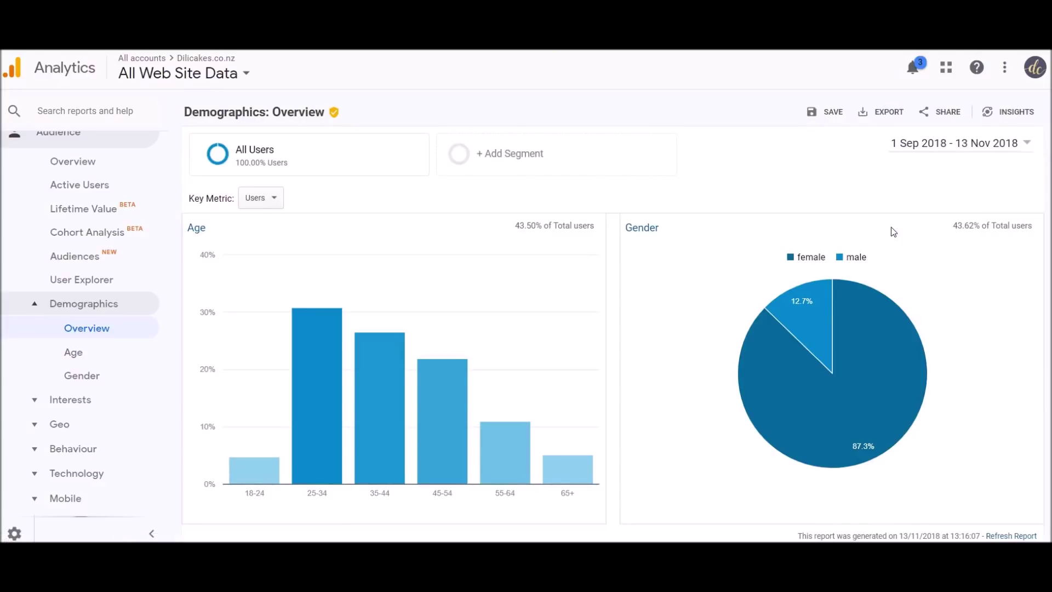
{"action": "scroll", "coordinate": [890, 227], "scroll_direction": "down", "scroll_amount": 1}
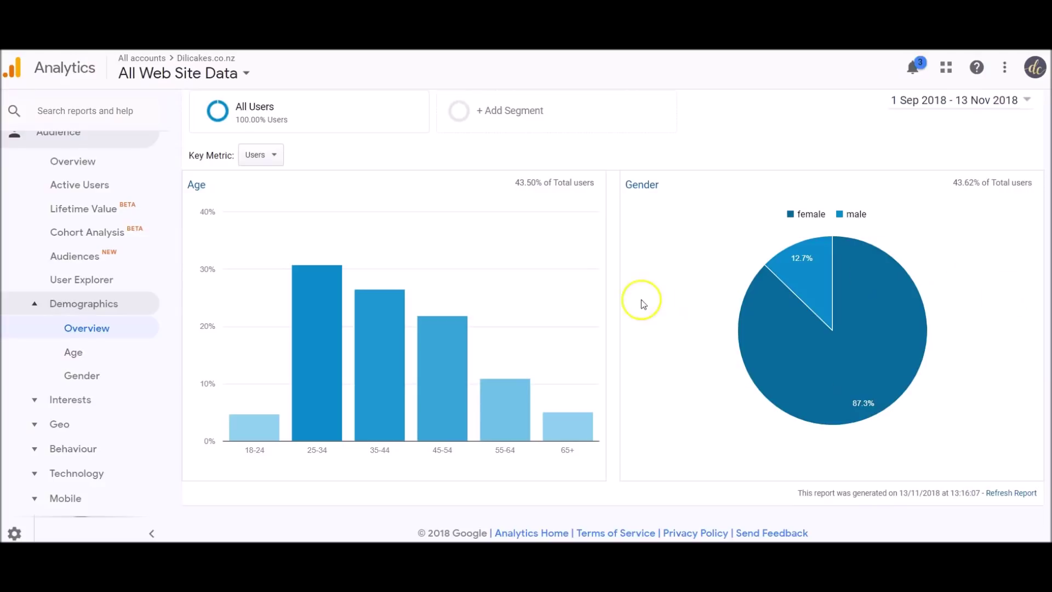
{"action": "mouse_move", "coordinate": [308, 314]}
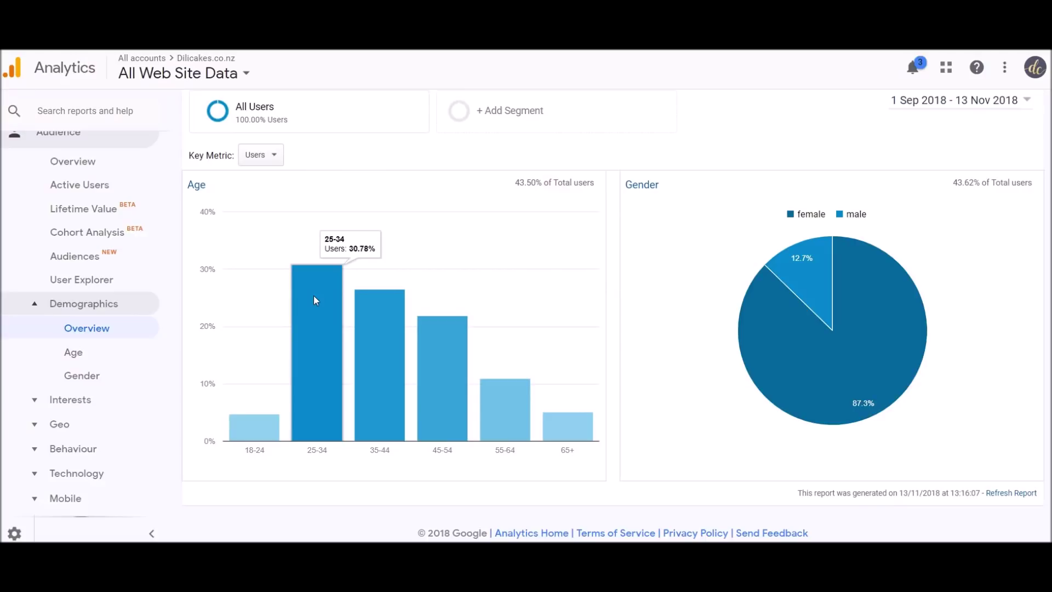
{"action": "mouse_move", "coordinate": [381, 310]}
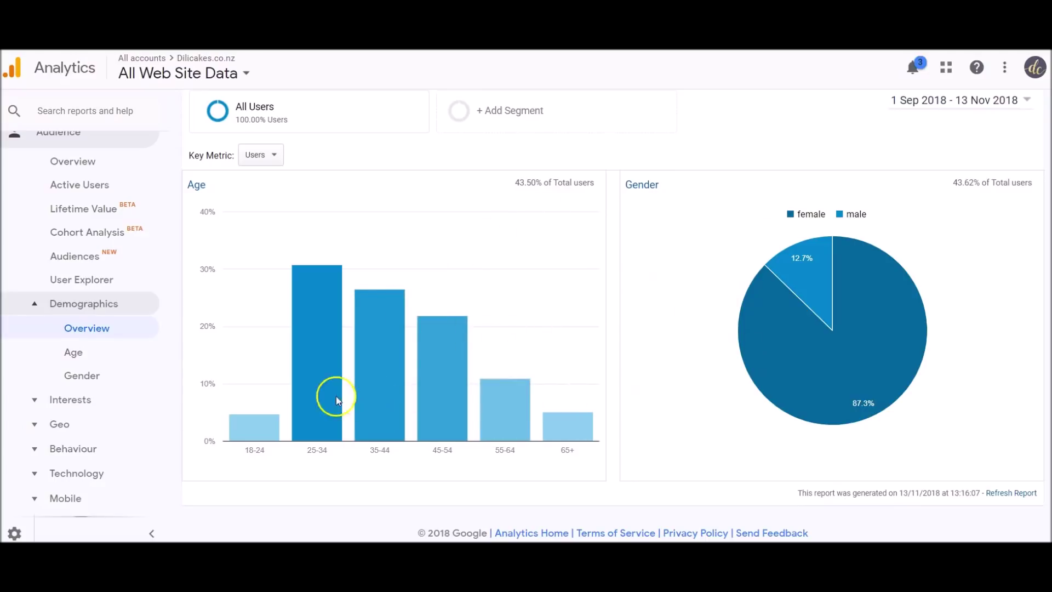
{"action": "scroll", "coordinate": [91, 378], "scroll_direction": "down", "scroll_amount": 1}
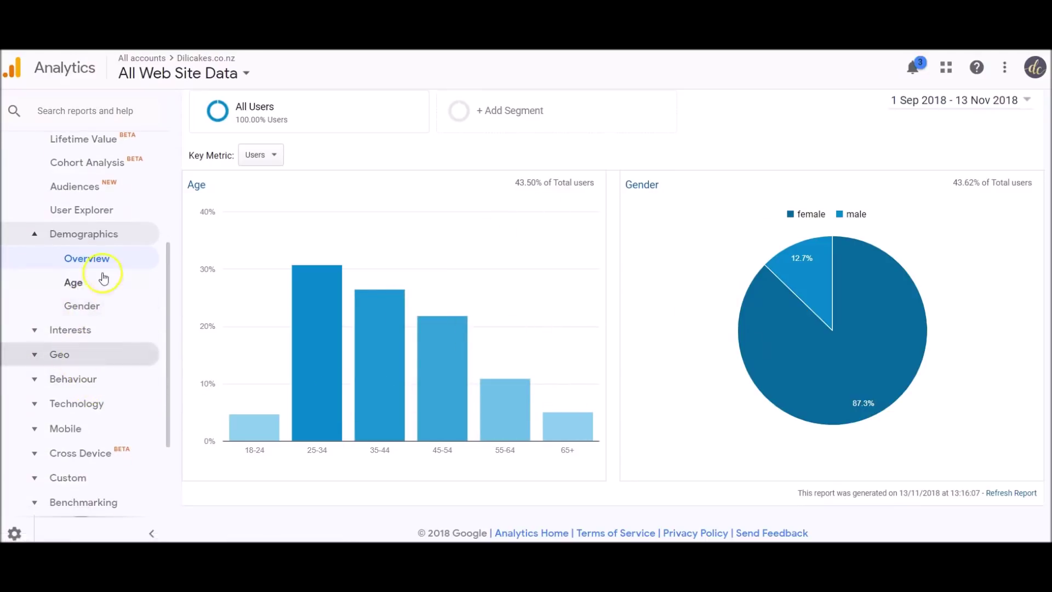
Open Audience > Geo > Location and scroll to the country table, led by New Zealand.
{"action": "left_click", "coordinate": [71, 355]}
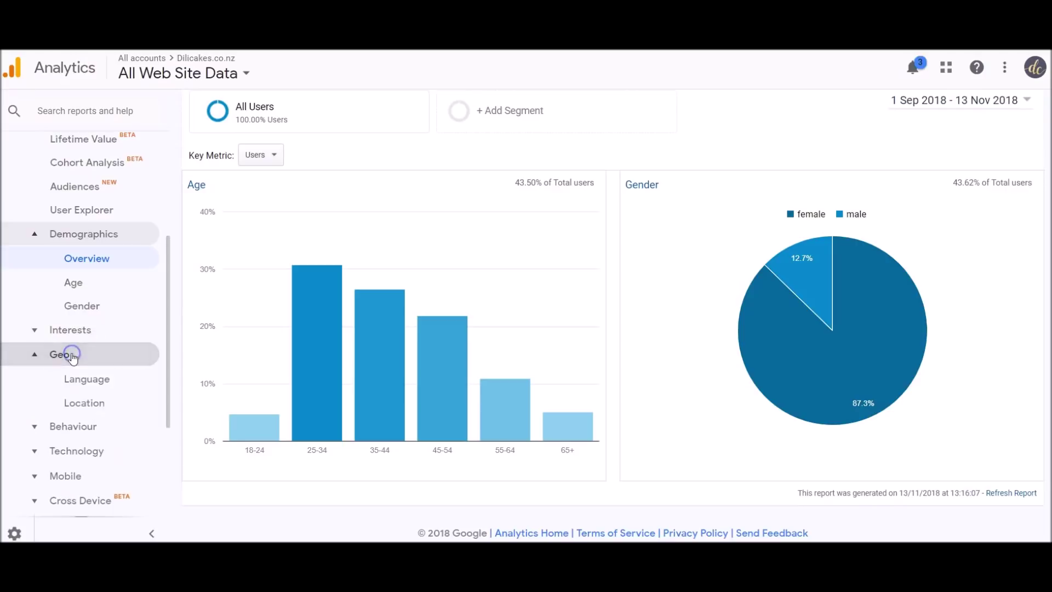
{"action": "left_click", "coordinate": [117, 407]}
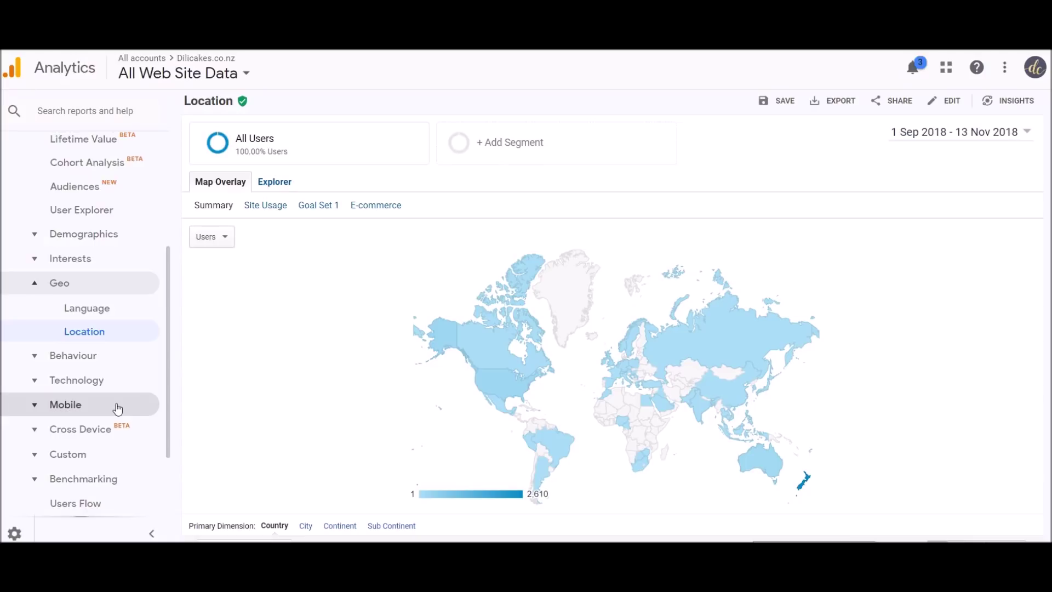
{"action": "scroll", "coordinate": [751, 176], "scroll_direction": "down", "scroll_amount": 3}
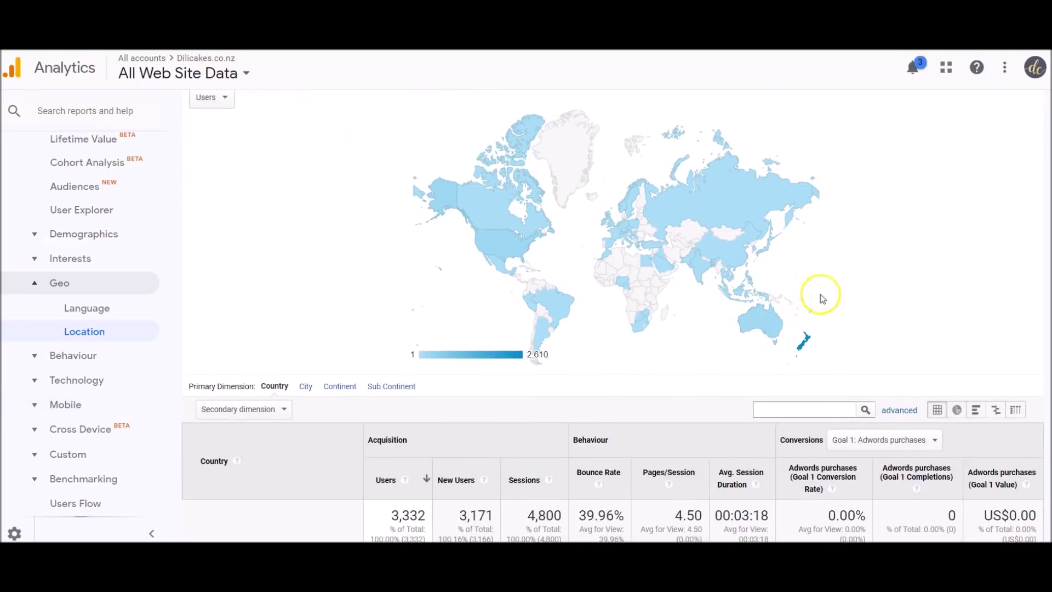
{"action": "scroll", "coordinate": [895, 290], "scroll_direction": "down", "scroll_amount": 1}
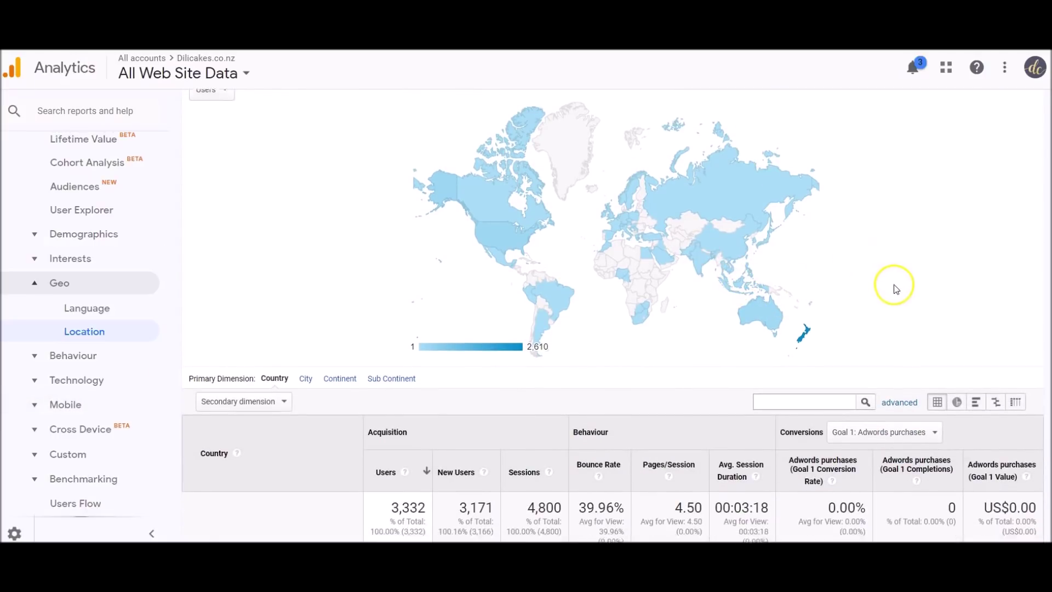
{"action": "scroll", "coordinate": [895, 289], "scroll_direction": "down", "scroll_amount": 1}
{"action": "mouse_move", "coordinate": [806, 271]}
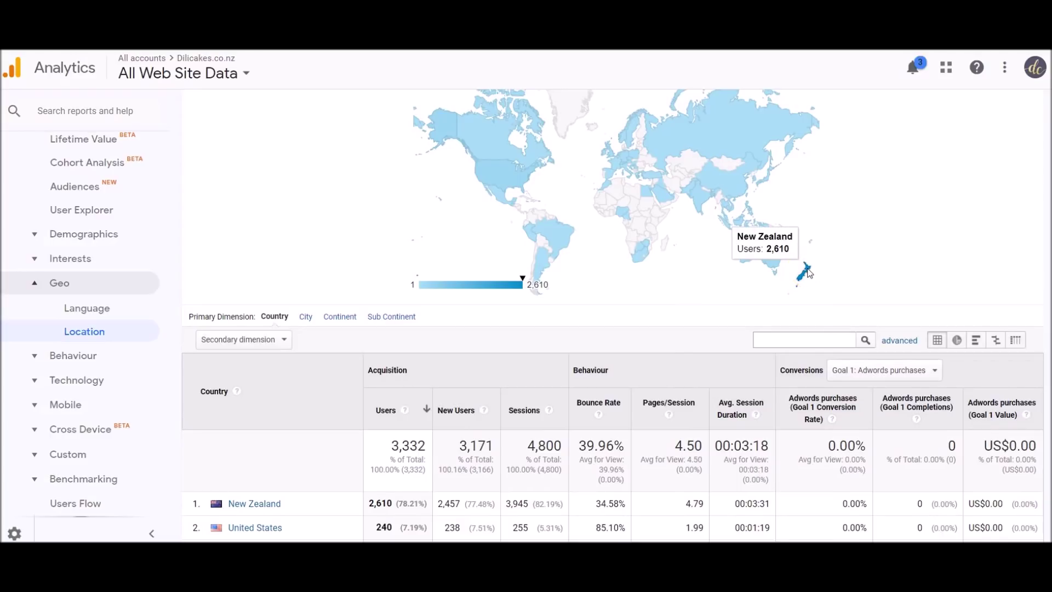
{"action": "left_click", "coordinate": [806, 271]}
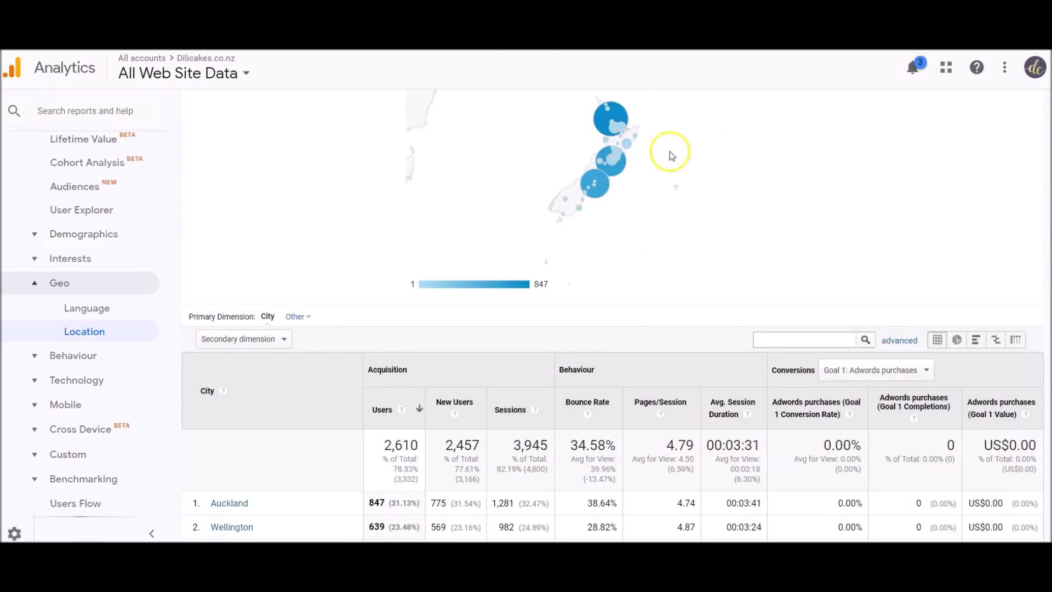
{"action": "scroll", "coordinate": [691, 195], "scroll_direction": "up", "scroll_amount": 1}
{"action": "scroll", "coordinate": [685, 187], "scroll_direction": "down", "scroll_amount": 1}
{"action": "scroll", "coordinate": [675, 175], "scroll_direction": "down", "scroll_amount": 1}
{"action": "scroll", "coordinate": [678, 181], "scroll_direction": "up", "scroll_amount": 1}
{"action": "mouse_move", "coordinate": [599, 181]}
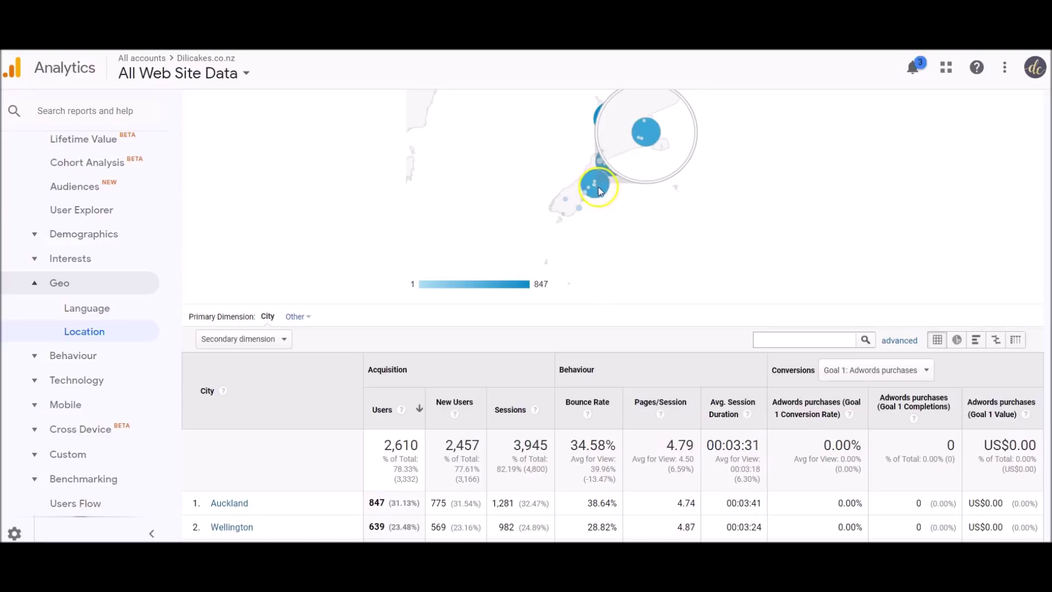
{"action": "scroll", "coordinate": [518, 284], "scroll_direction": "down", "scroll_amount": 2}
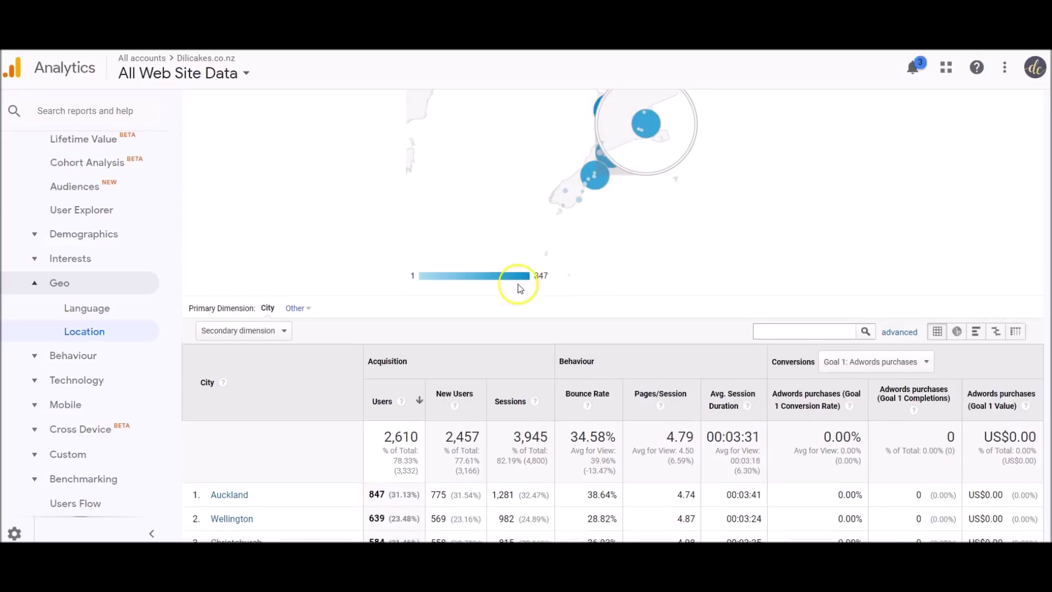
{"action": "scroll", "coordinate": [533, 277], "scroll_direction": "up", "scroll_amount": 1}
{"action": "scroll", "coordinate": [537, 271], "scroll_direction": "down", "scroll_amount": 2}
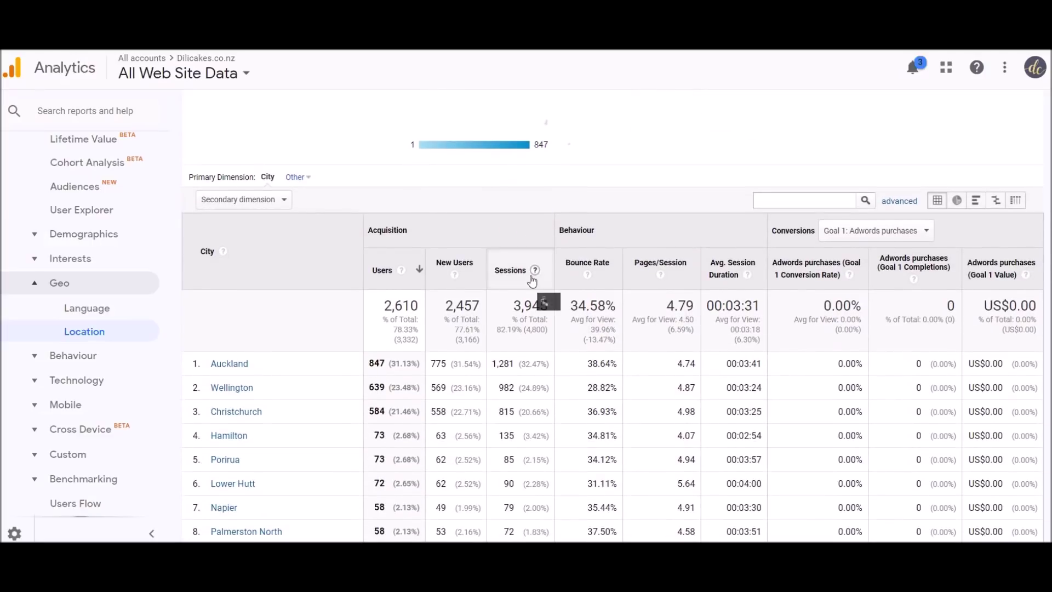
{"action": "scroll", "coordinate": [531, 281], "scroll_direction": "down", "scroll_amount": 1}
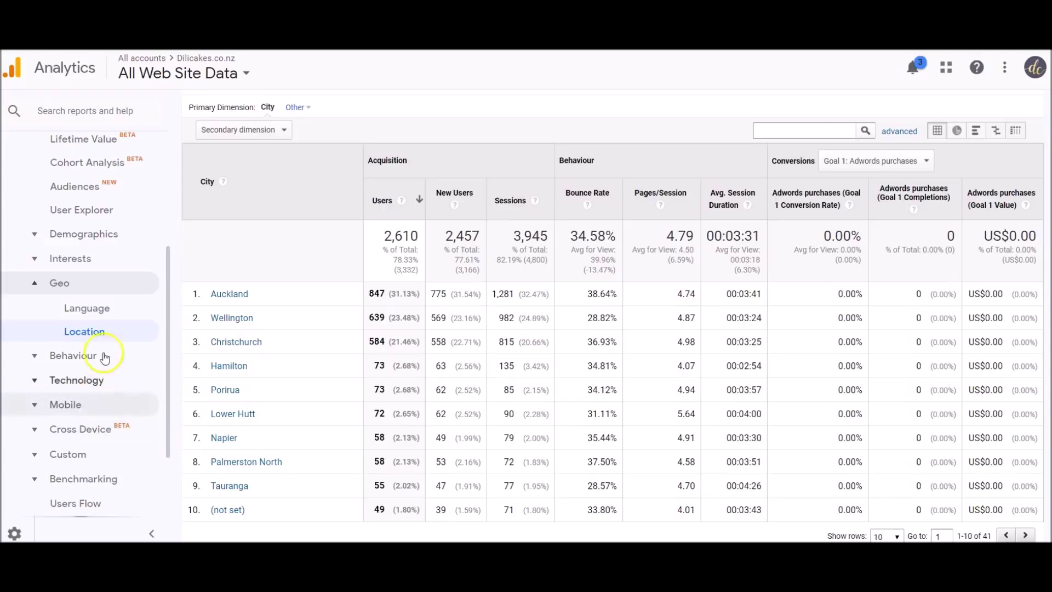
{"action": "scroll", "coordinate": [118, 360], "scroll_direction": "down", "scroll_amount": 1}
Open Audience > Mobile > Overview to compare mobile, desktop and tablet users.
{"action": "left_click", "coordinate": [66, 334]}
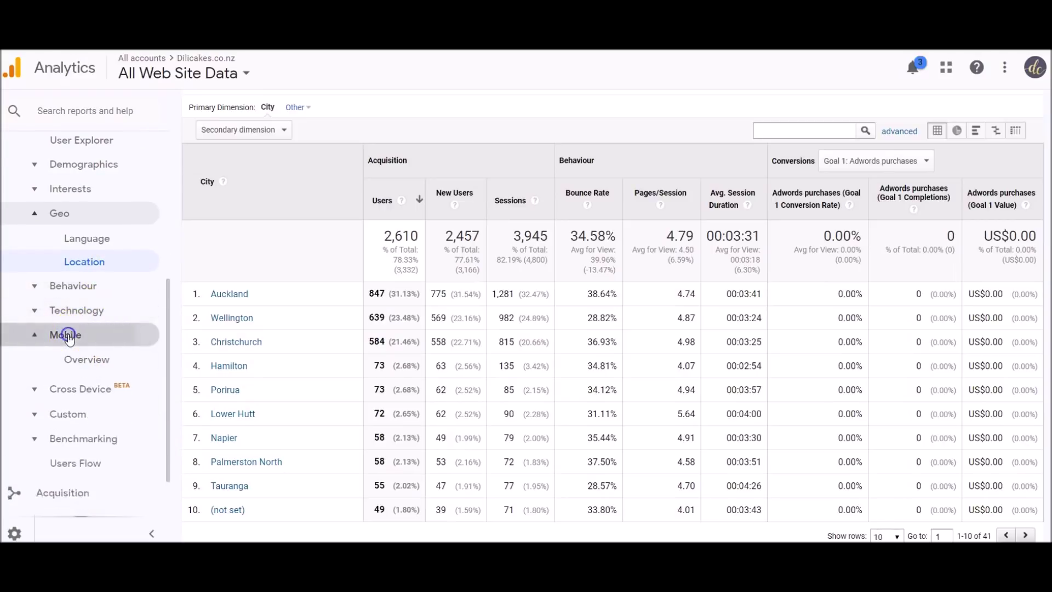
{"action": "scroll", "coordinate": [77, 323], "scroll_direction": "down", "scroll_amount": 1}
{"action": "left_click", "coordinate": [94, 300]}
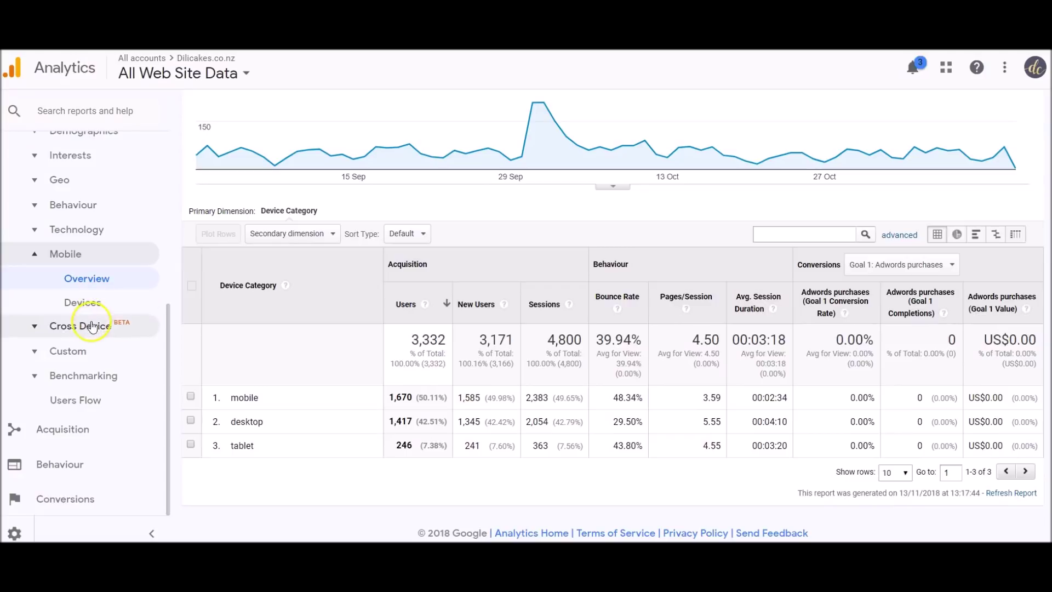
{"action": "left_click", "coordinate": [88, 429]}
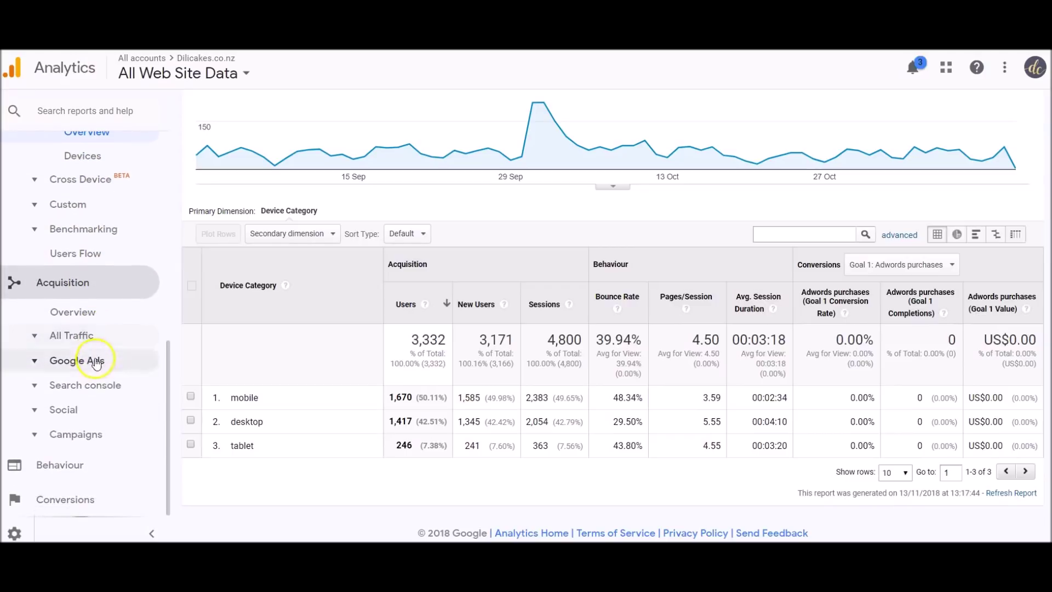
Open Acquisition > All Traffic > Source/Medium, where google / organic leads.
{"action": "left_click", "coordinate": [109, 298]}
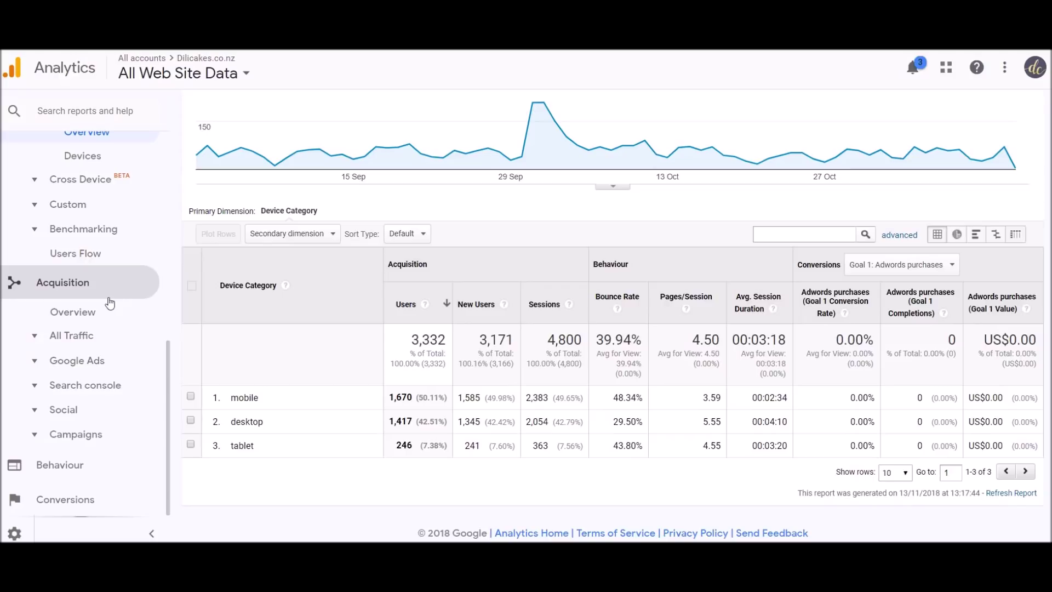
{"action": "left_click", "coordinate": [89, 335]}
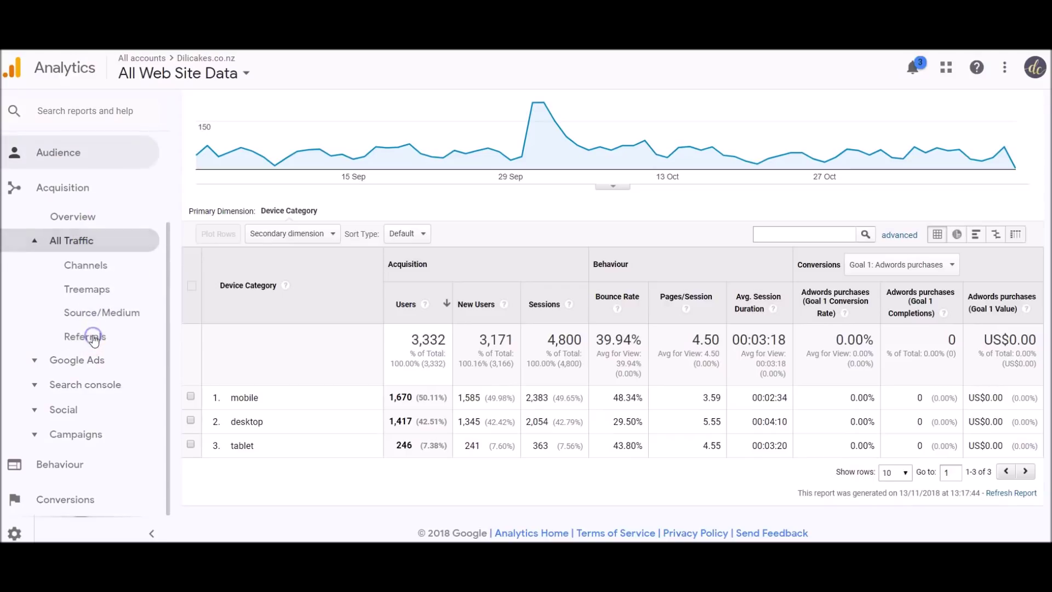
{"action": "left_click", "coordinate": [91, 336]}
{"action": "left_click", "coordinate": [99, 314]}
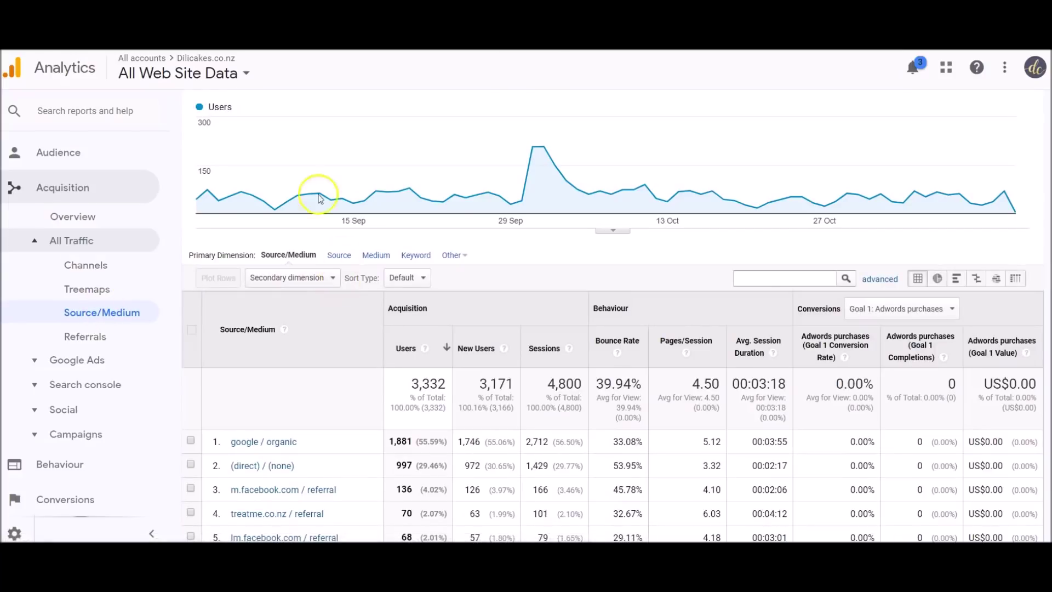
{"action": "scroll", "coordinate": [285, 231], "scroll_direction": "down", "scroll_amount": 3}
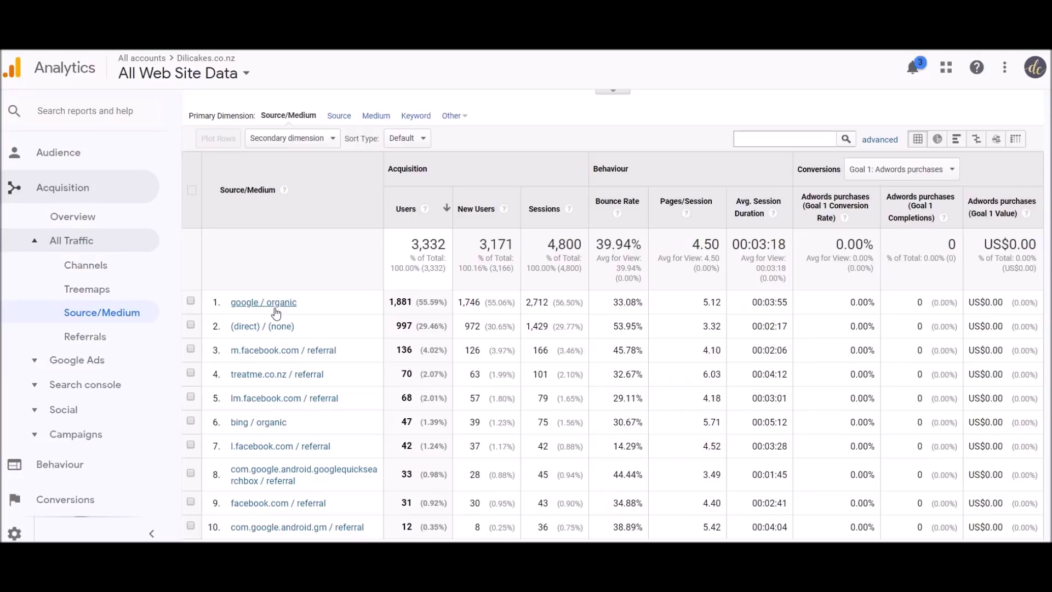
{"action": "scroll", "coordinate": [275, 313], "scroll_direction": "up", "scroll_amount": 5}
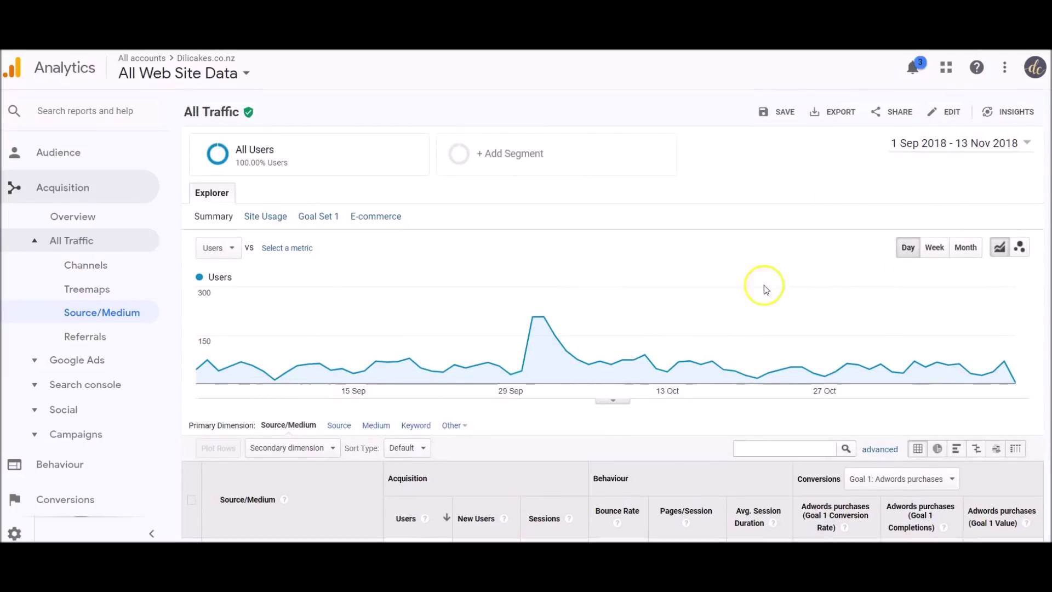
{"action": "scroll", "coordinate": [763, 286], "scroll_direction": "down", "scroll_amount": 6}
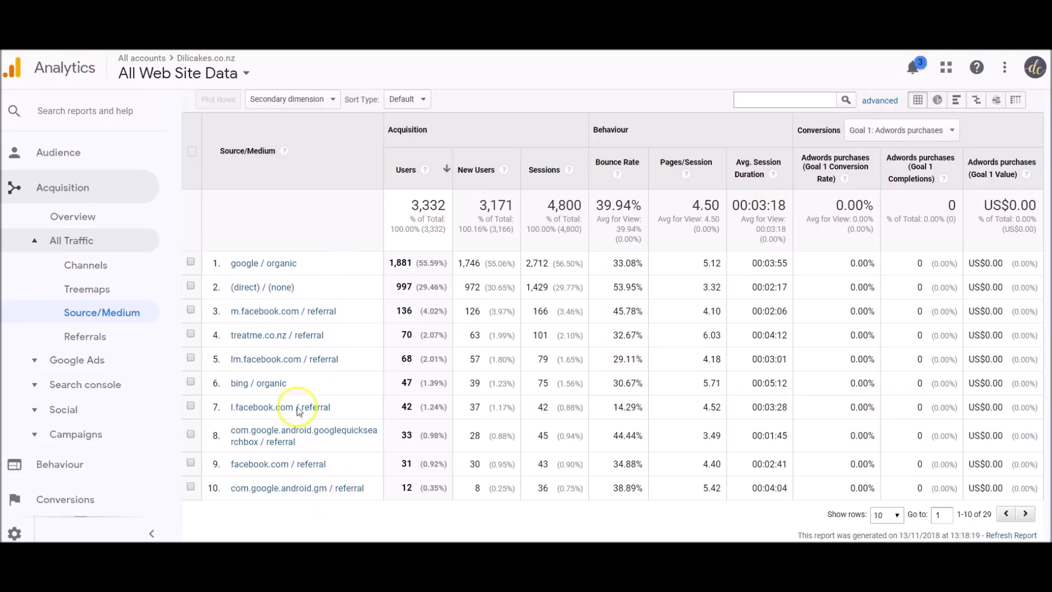
Show 50 rows to list all 29 sources, then switch the primary dimension to Keyword.
{"action": "left_click", "coordinate": [897, 516]}
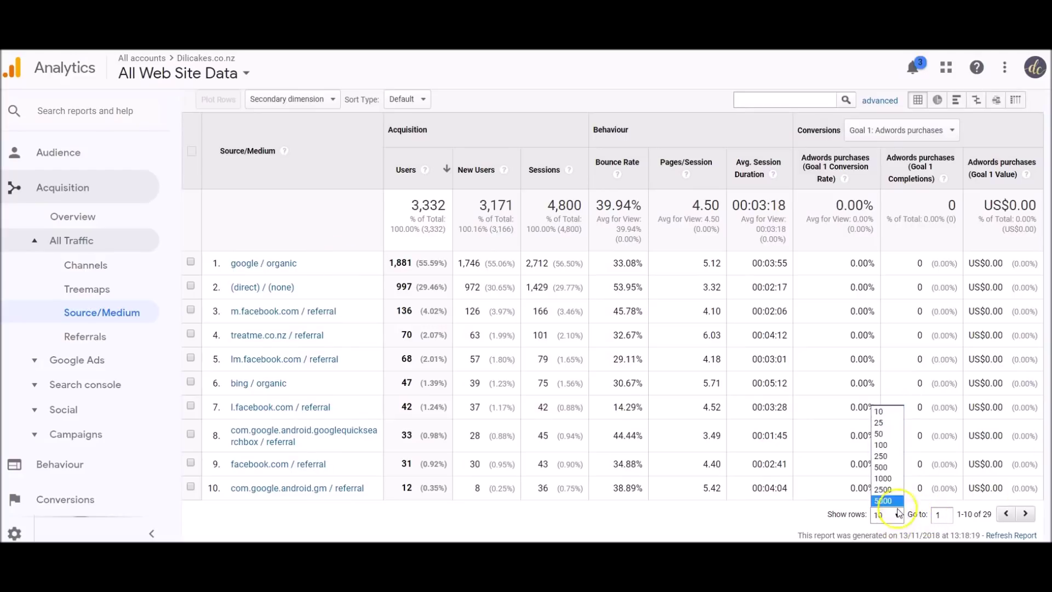
{"action": "left_click", "coordinate": [880, 433]}
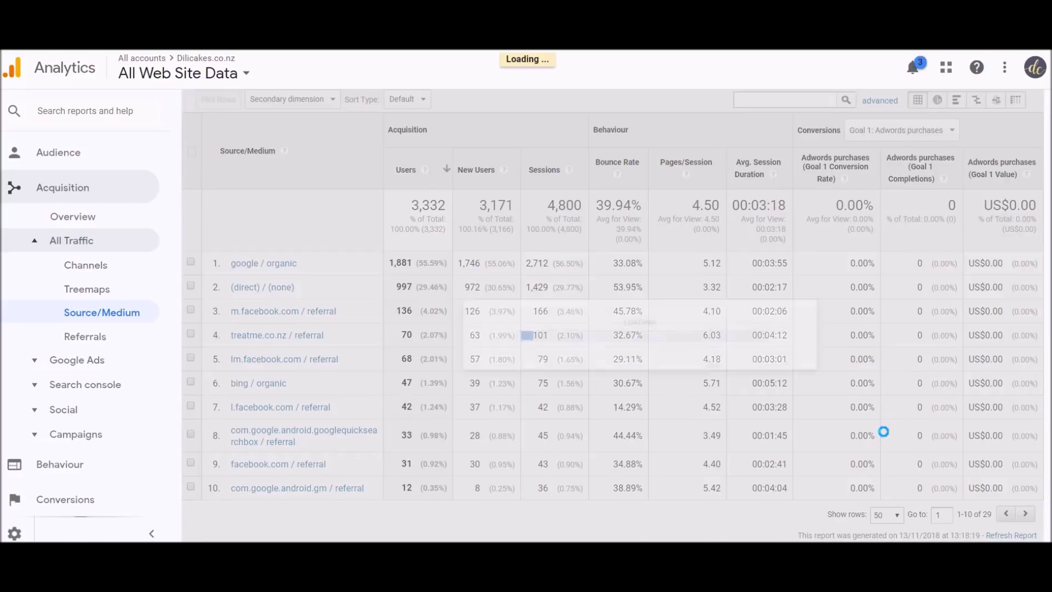
{"action": "scroll", "coordinate": [575, 384], "scroll_direction": "down", "scroll_amount": 9}
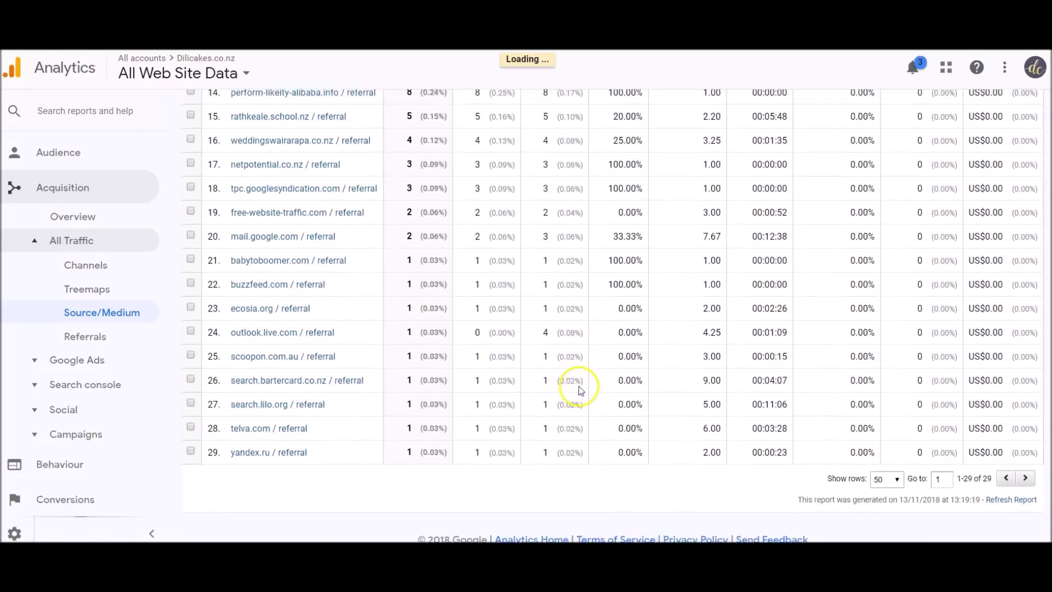
{"action": "scroll", "coordinate": [581, 390], "scroll_direction": "up", "scroll_amount": 10}
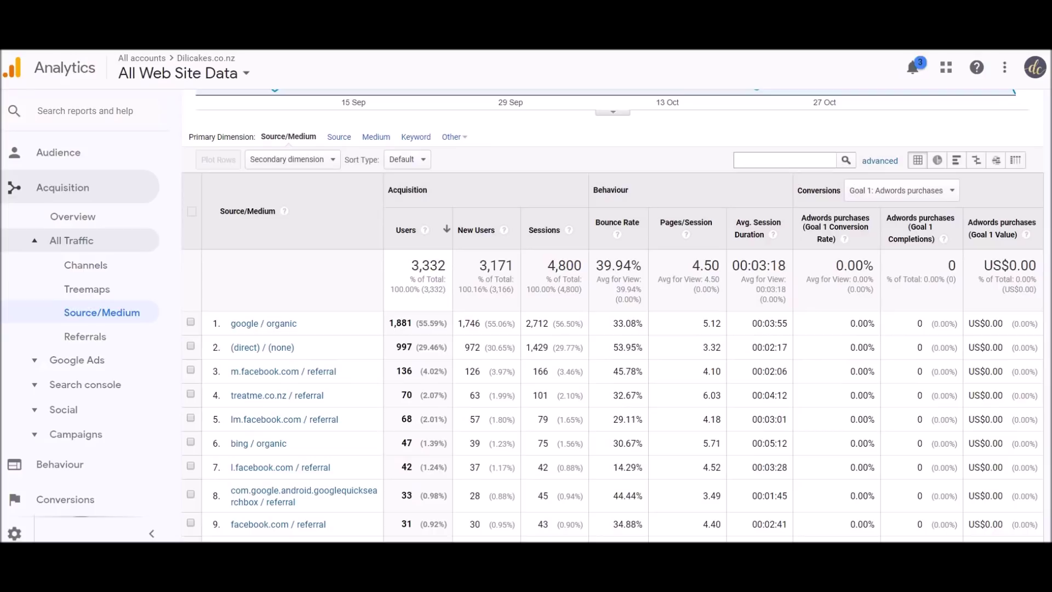
{"action": "left_click", "coordinate": [422, 136]}
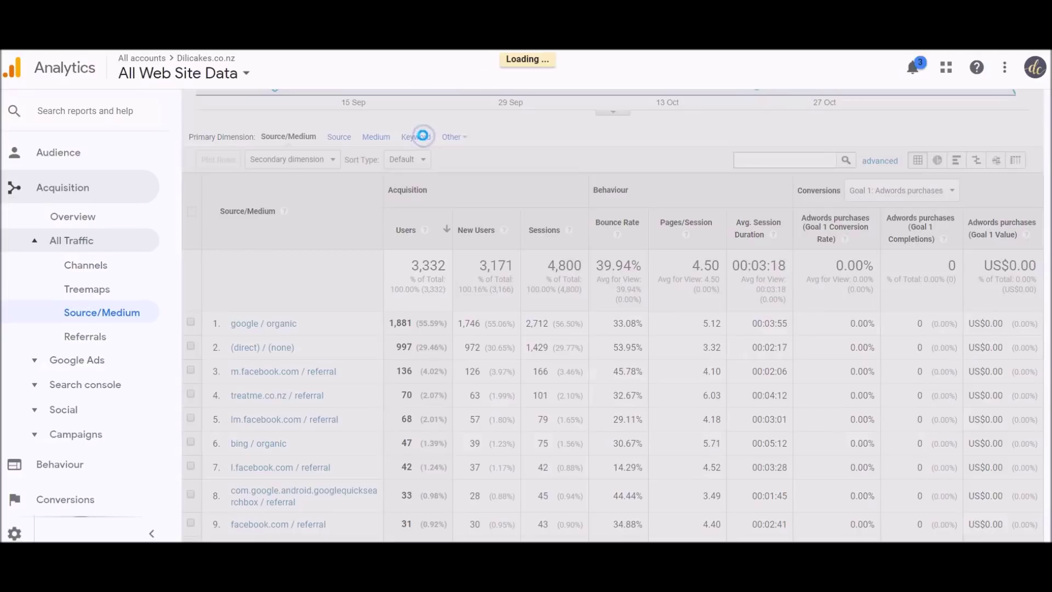
Review the Keyword table, led by (not provided) and (not set), then collapse All Traffic.
{"action": "scroll", "coordinate": [464, 248], "scroll_direction": "down", "scroll_amount": 1}
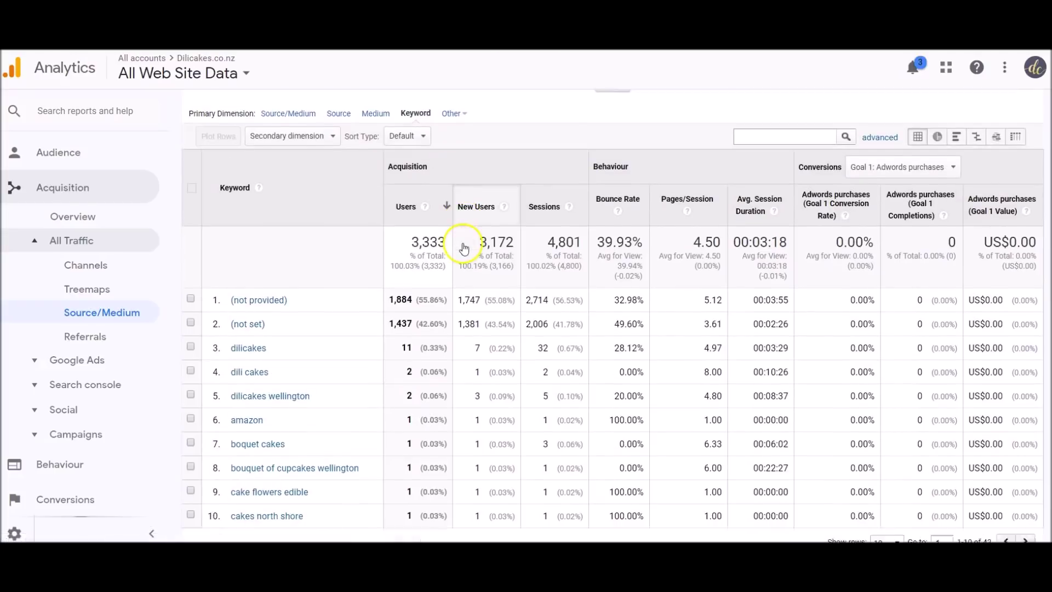
{"action": "scroll", "coordinate": [463, 248], "scroll_direction": "down", "scroll_amount": 1}
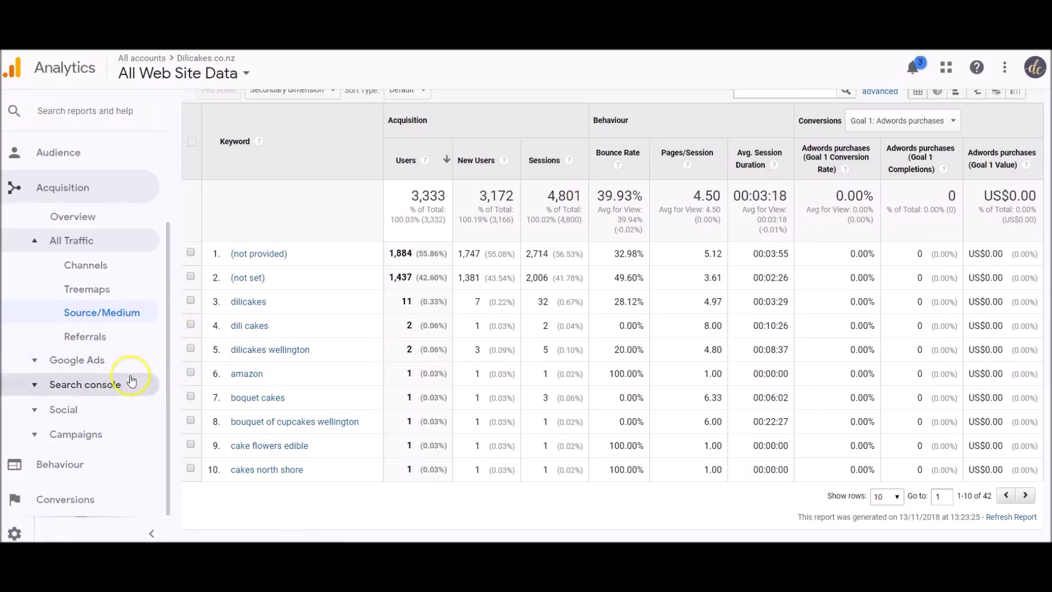
{"action": "left_click", "coordinate": [64, 249]}
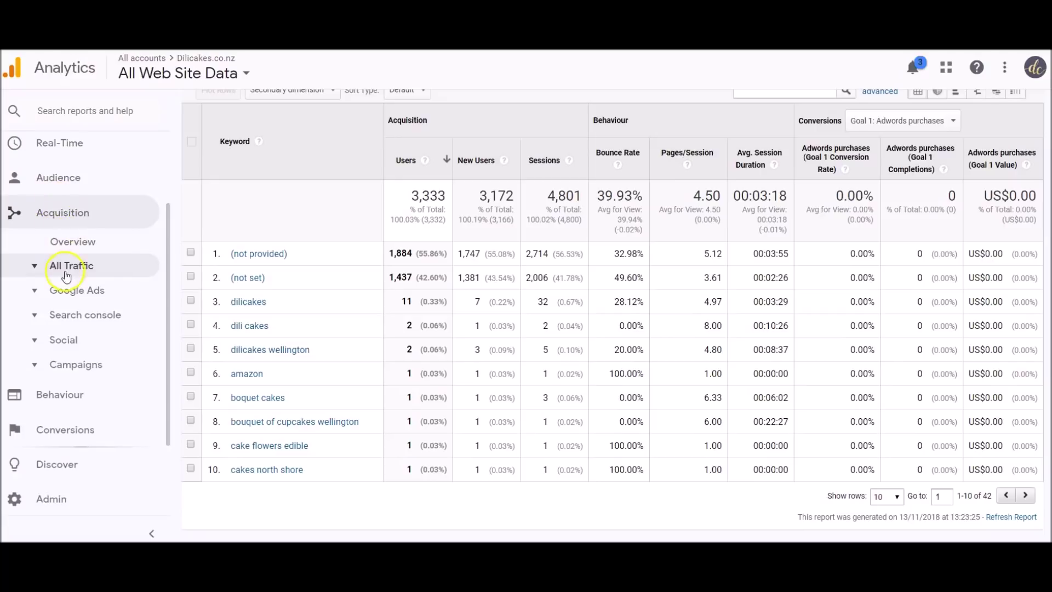
Collapse Acquisition and open Behaviour > Site Content > All Pages.
{"action": "left_click", "coordinate": [74, 212]}
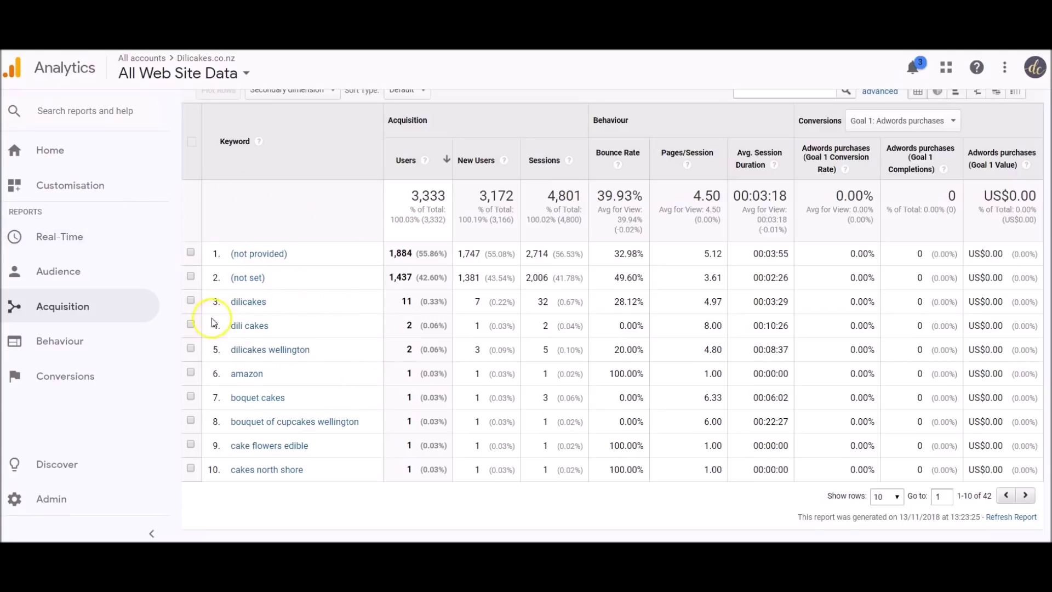
{"action": "left_click", "coordinate": [92, 346]}
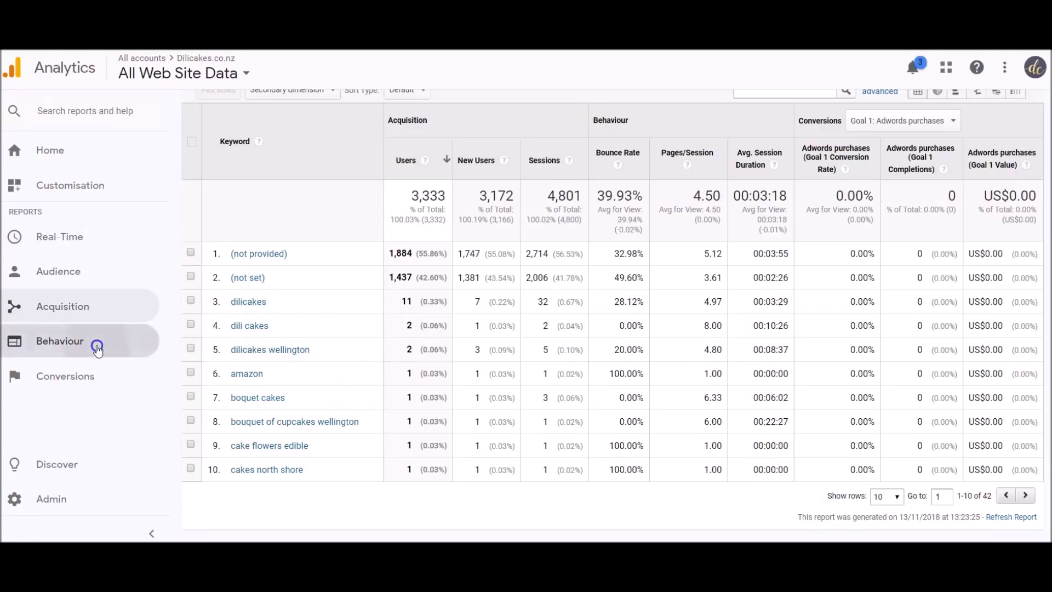
{"action": "left_click", "coordinate": [98, 350]}
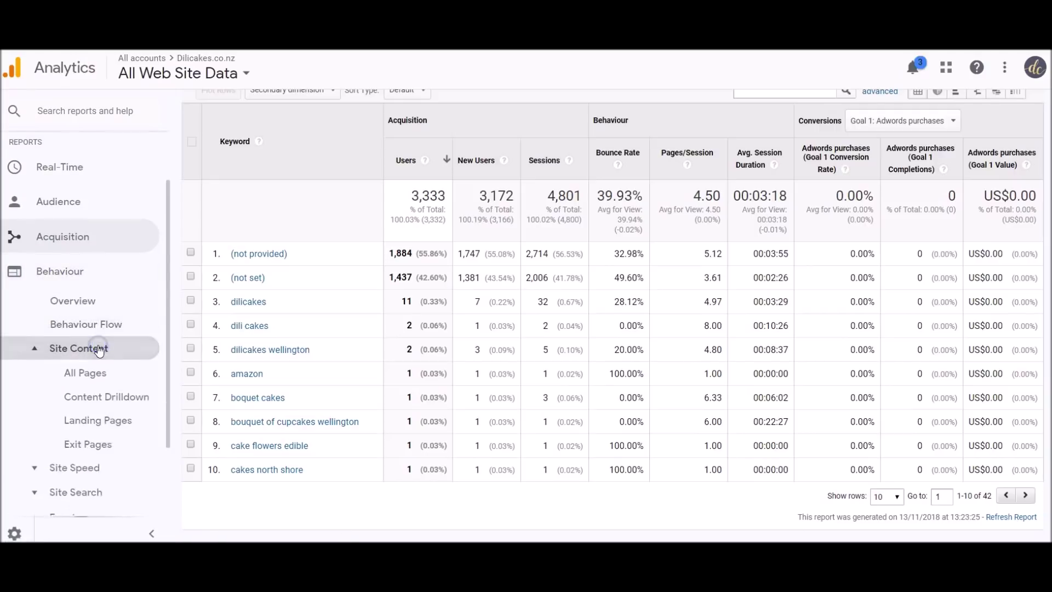
{"action": "left_click", "coordinate": [93, 304]}
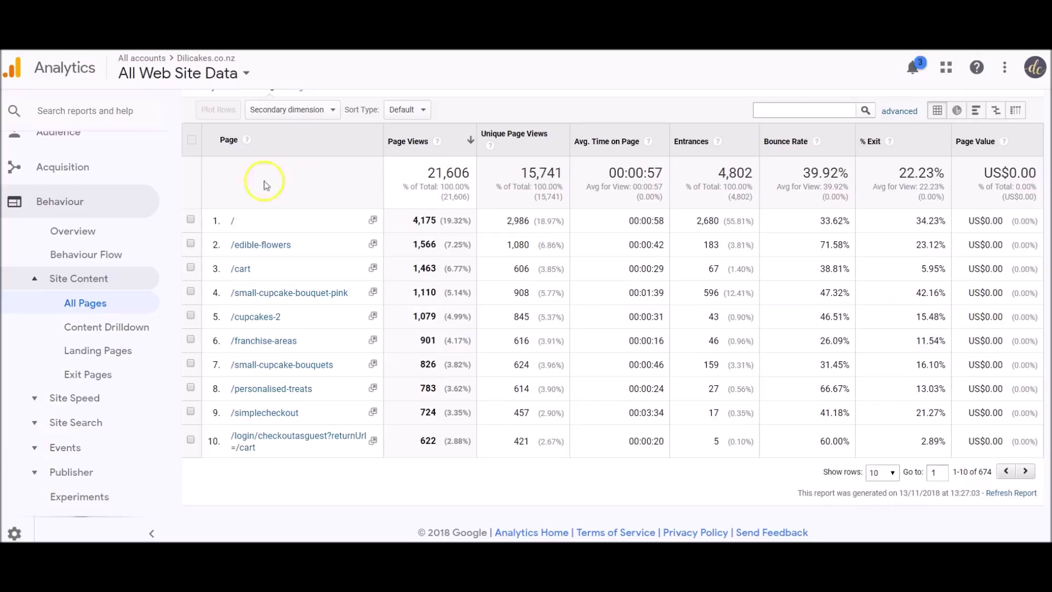
Show 50 rows in the All Pages table and scroll back up to the chart.
{"action": "left_click", "coordinate": [881, 473]}
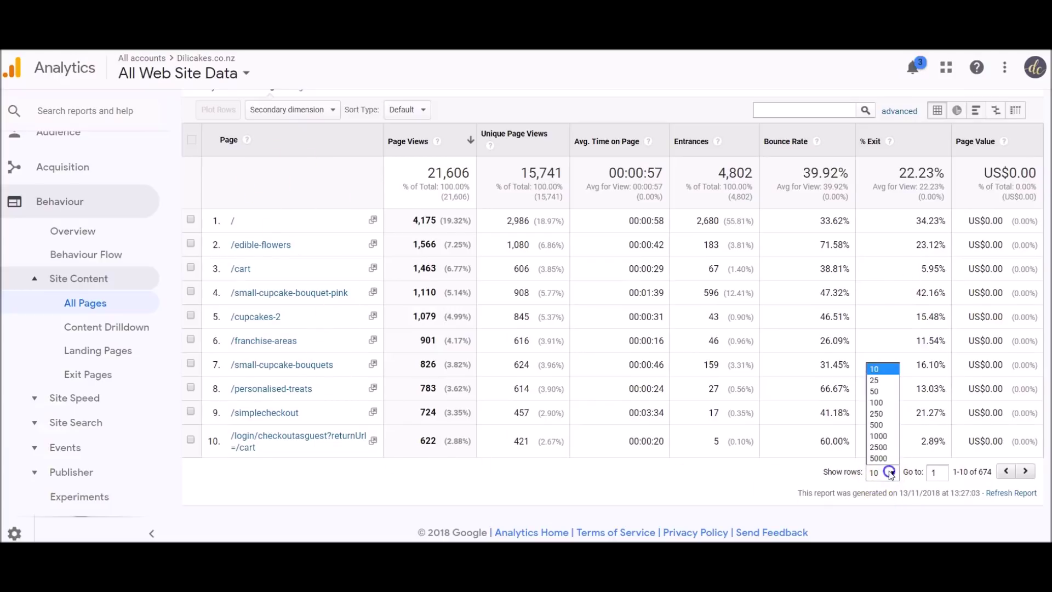
{"action": "left_click", "coordinate": [877, 391]}
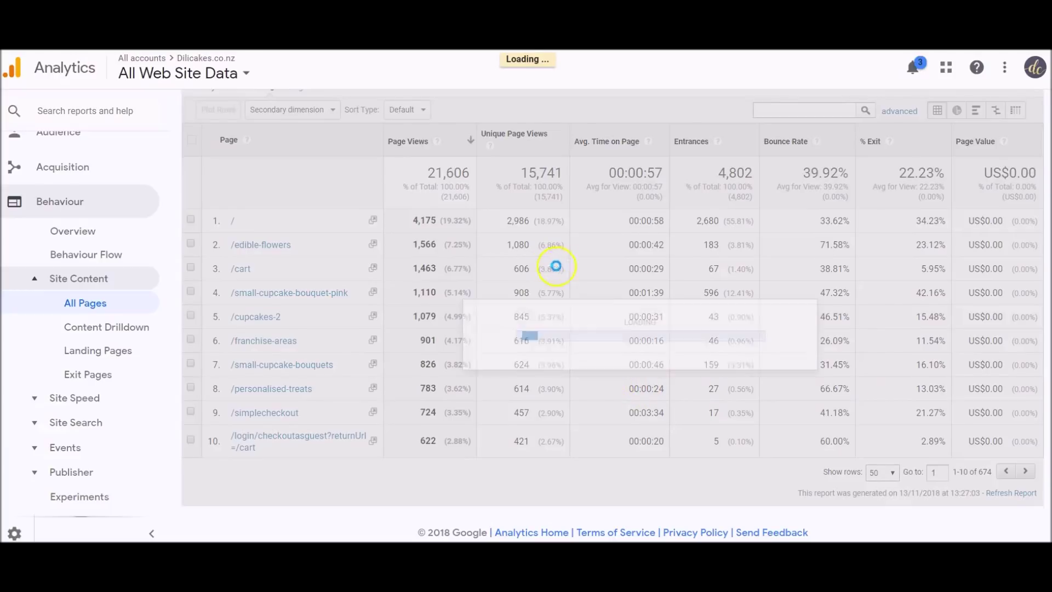
{"action": "scroll", "coordinate": [569, 285], "scroll_direction": "down", "scroll_amount": 5}
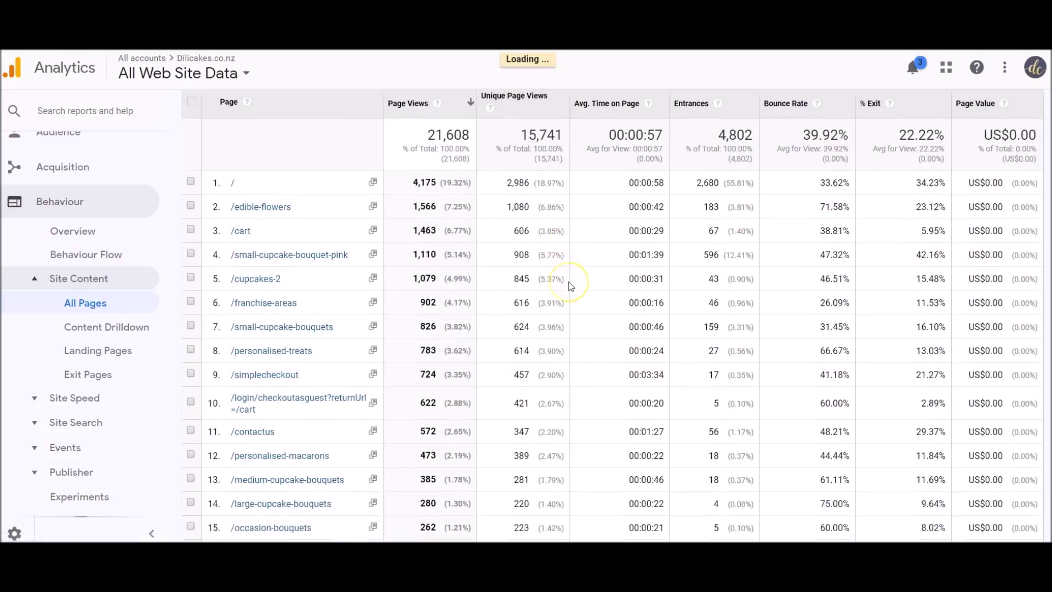
{"action": "scroll", "coordinate": [570, 285], "scroll_direction": "up", "scroll_amount": 10}
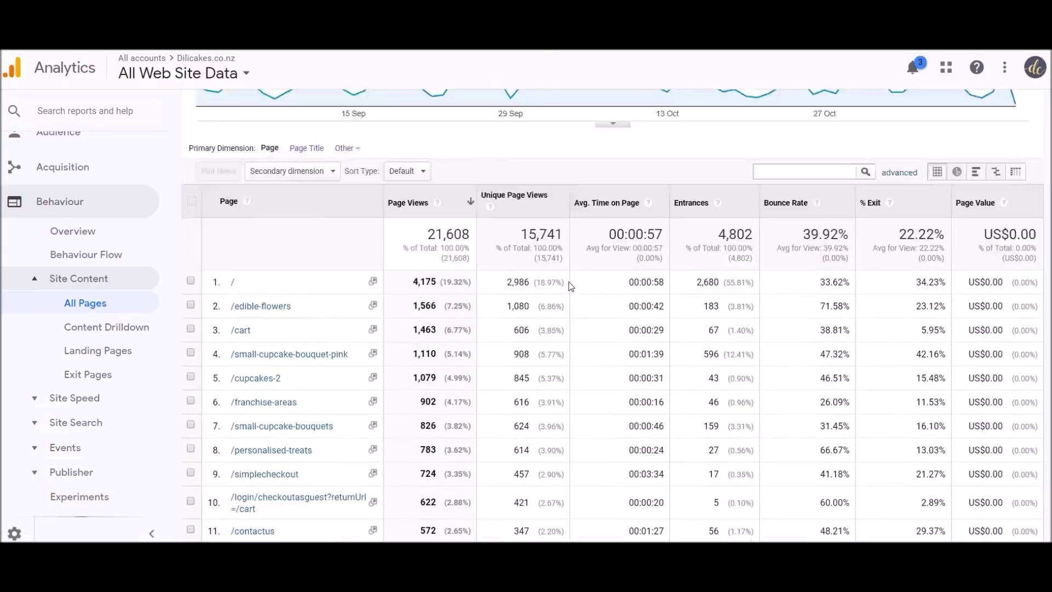
{"action": "scroll", "coordinate": [586, 285], "scroll_direction": "down", "scroll_amount": 3}
{"action": "scroll", "coordinate": [767, 356], "scroll_direction": "up", "scroll_amount": 3}
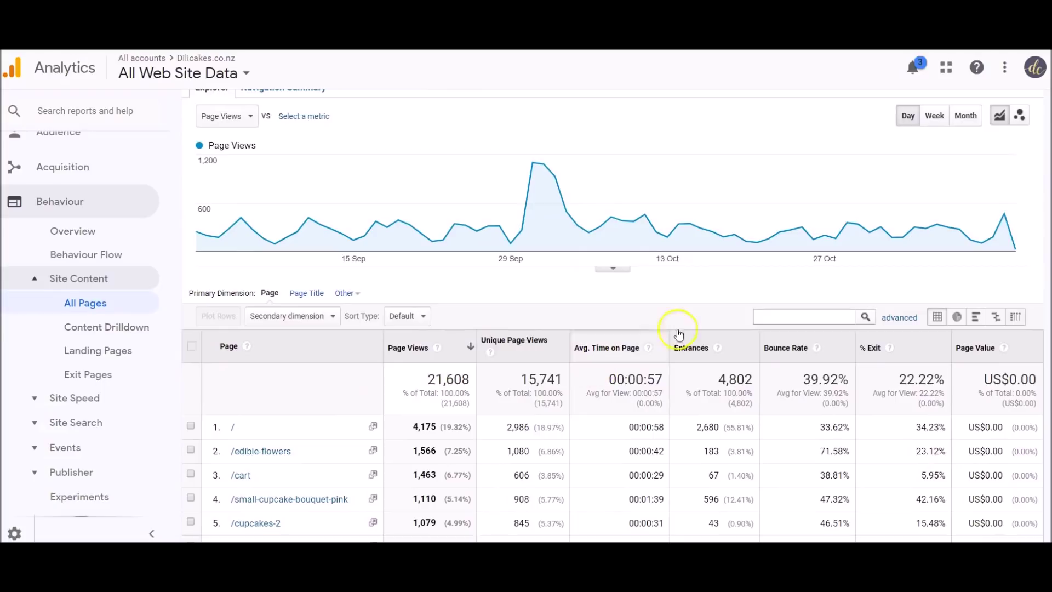
{"action": "scroll", "coordinate": [822, 408], "scroll_direction": "up", "scroll_amount": 1}
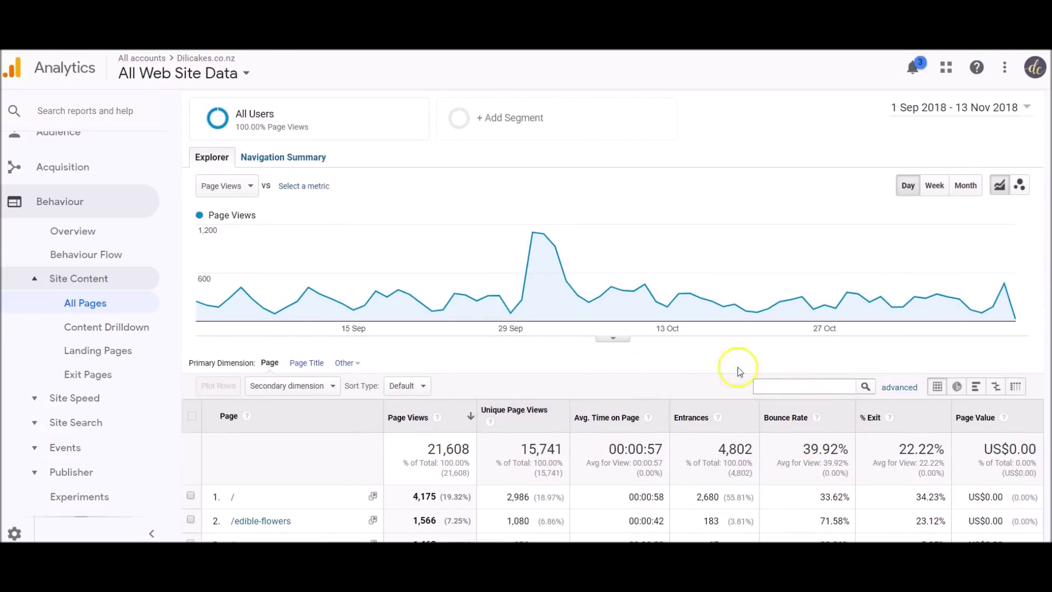
{"action": "mouse_move", "coordinate": [540, 235]}
Move the start date back to 1 May 2018, keeping 13 Nov 2018 as the end.
{"action": "left_click", "coordinate": [986, 107]}
{"action": "left_click", "coordinate": [577, 132]}
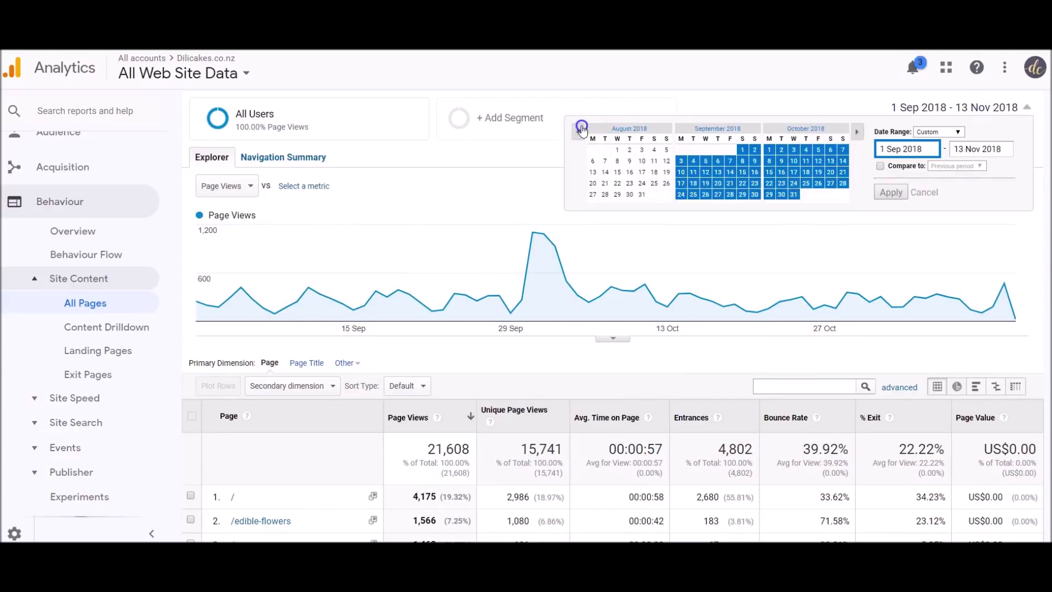
{"action": "left_click", "coordinate": [577, 132]}
{"action": "left_click", "coordinate": [577, 132]}
{"action": "left_click", "coordinate": [578, 132]}
{"action": "left_click", "coordinate": [604, 150]}
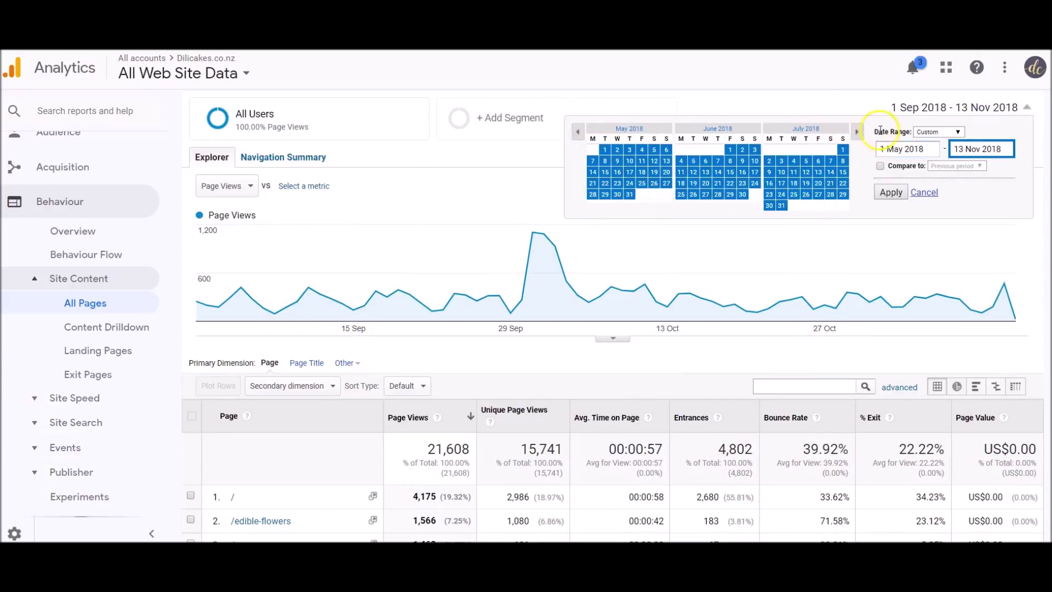
{"action": "left_click", "coordinate": [890, 193]}
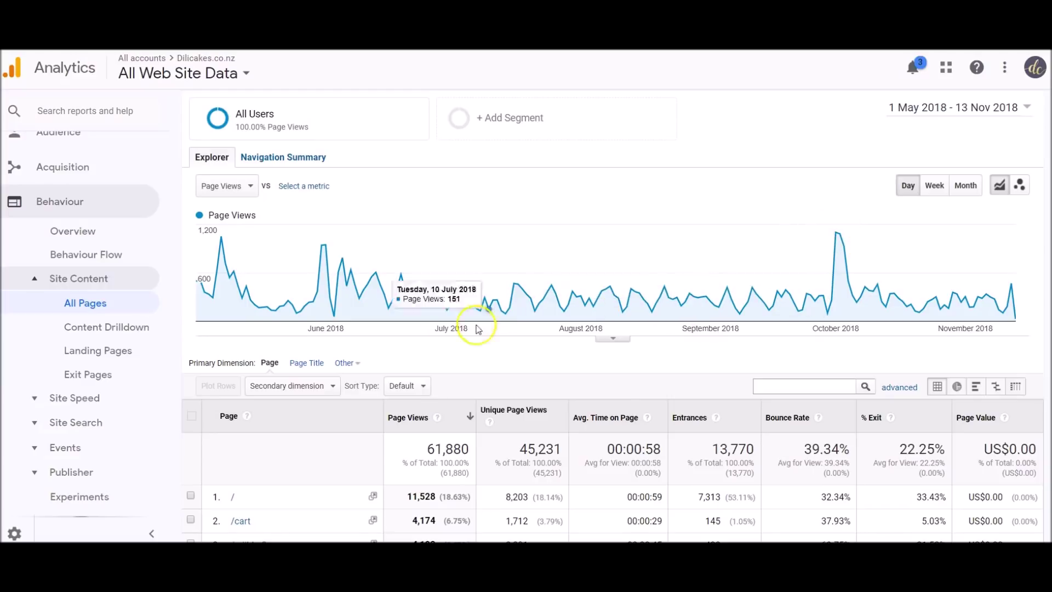
{"action": "scroll", "coordinate": [658, 354], "scroll_direction": "down", "scroll_amount": 3}
{"action": "scroll", "coordinate": [242, 364], "scroll_direction": "down", "scroll_amount": 1}
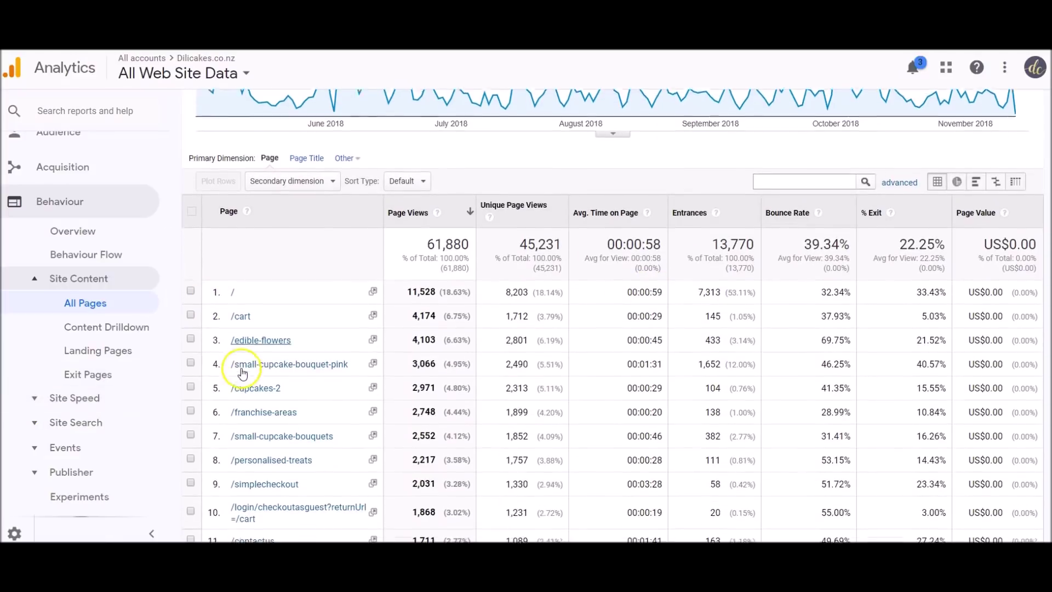
{"action": "scroll", "coordinate": [614, 348], "scroll_direction": "up", "scroll_amount": 4}
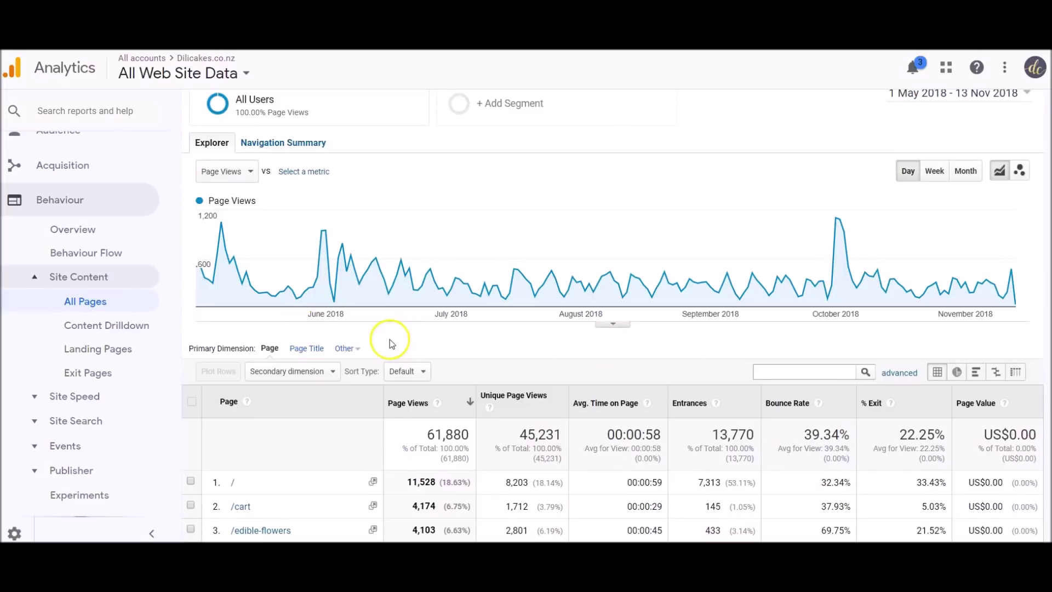
{"action": "left_click", "coordinate": [90, 277]}
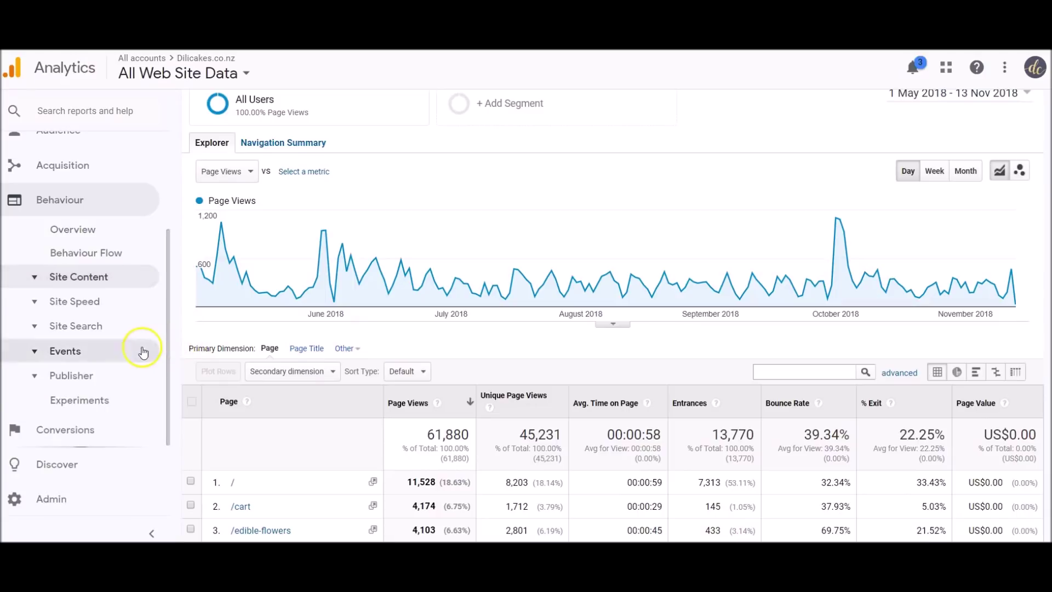
Collapse the Behaviour section and point out the Audience, Acquisition, Behaviour and Admin entries.
{"action": "scroll", "coordinate": [140, 345], "scroll_direction": "up", "scroll_amount": 2}
{"action": "left_click", "coordinate": [66, 268]}
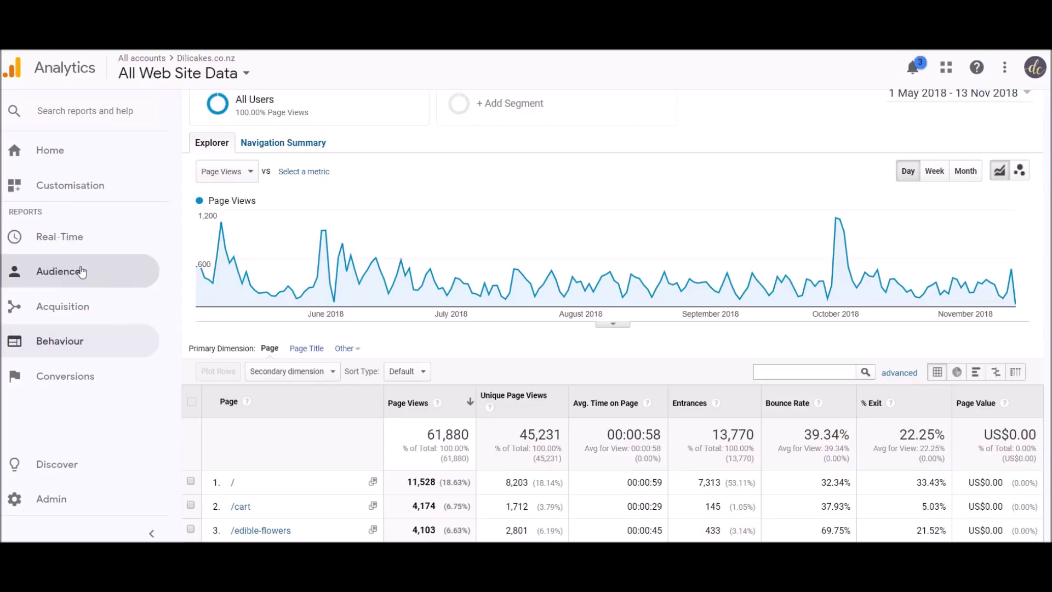
{"action": "left_click", "coordinate": [94, 306]}
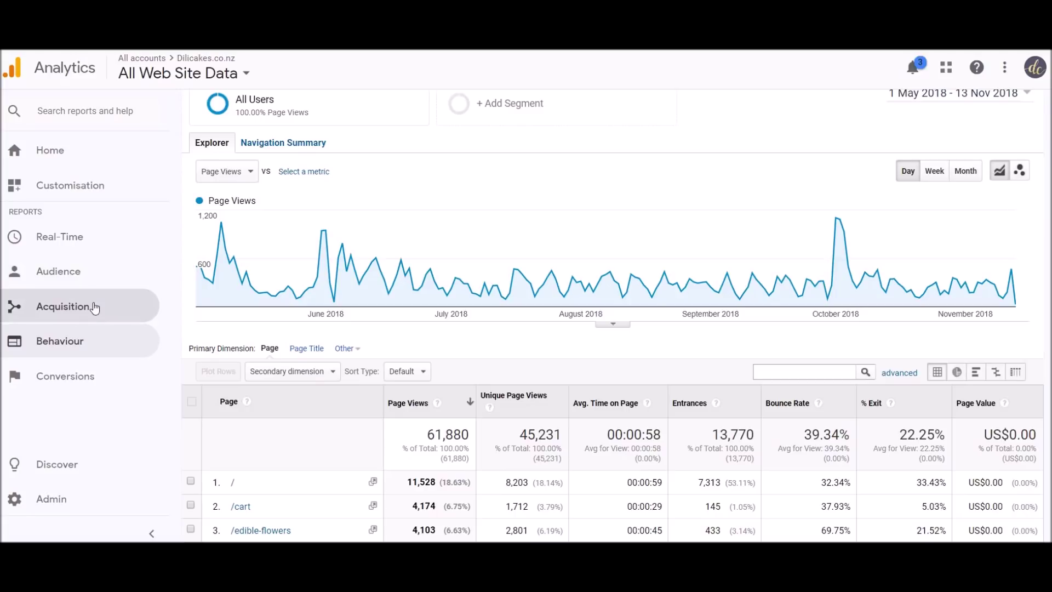
{"action": "left_click", "coordinate": [93, 344]}
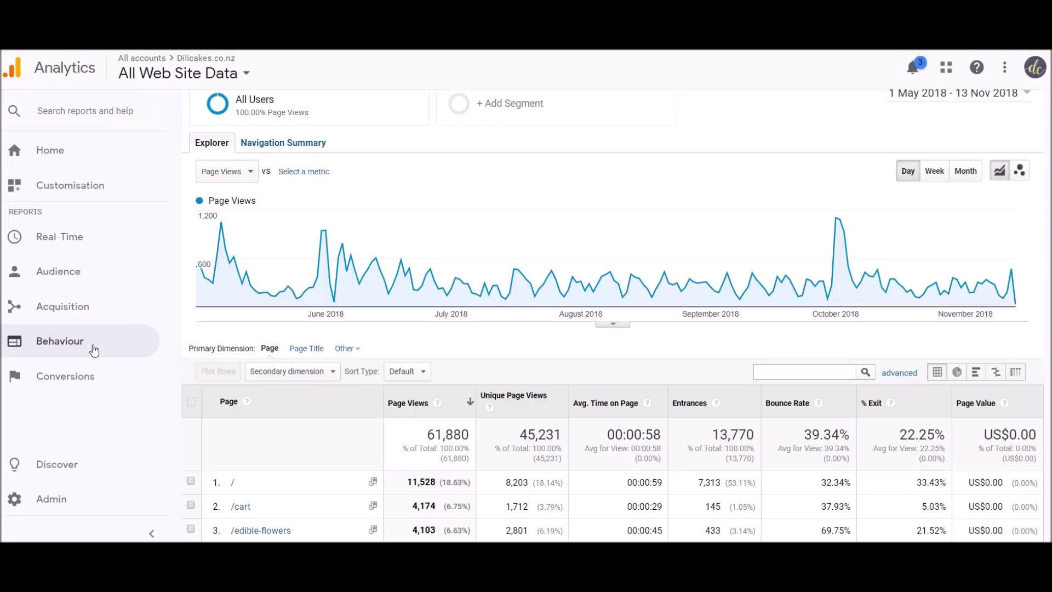
{"action": "left_click", "coordinate": [69, 508]}
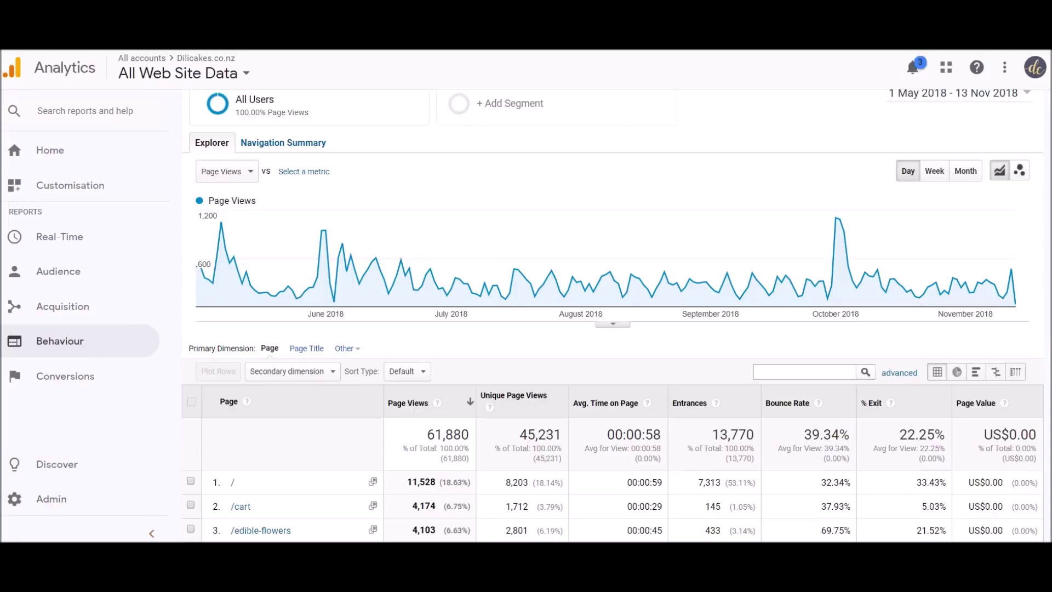